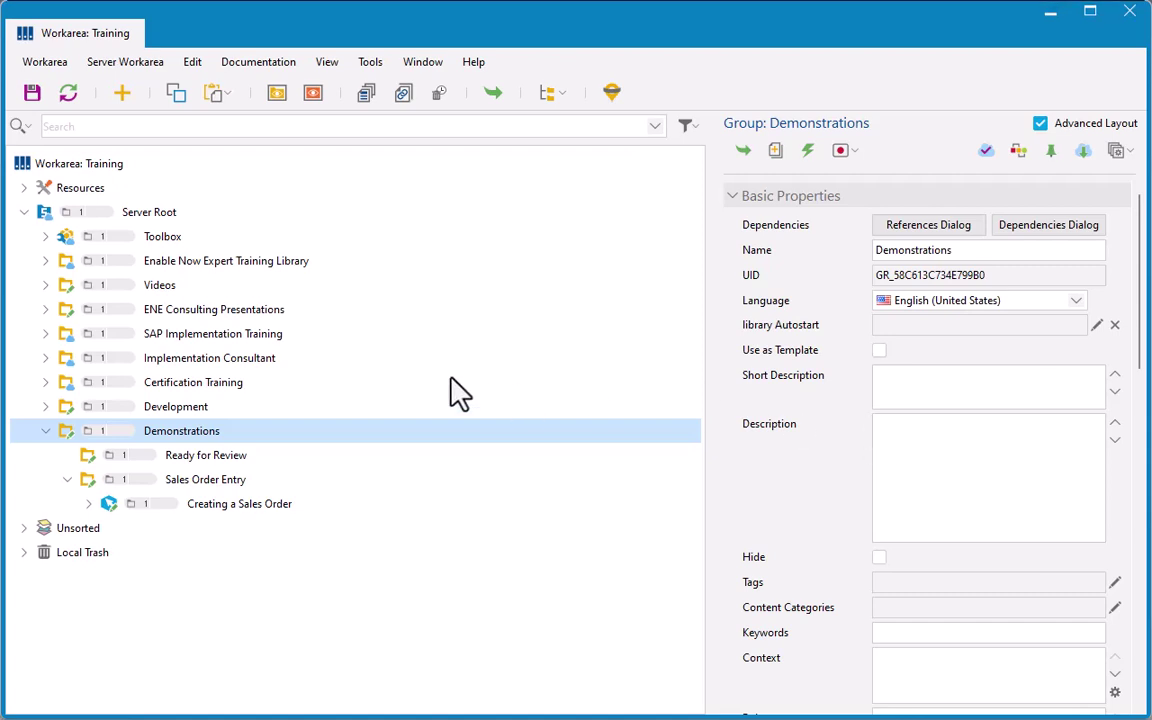
Step: Review the Creating a Sales Order project's properties, then reselect the Sales Order Entry group
click(91, 479)
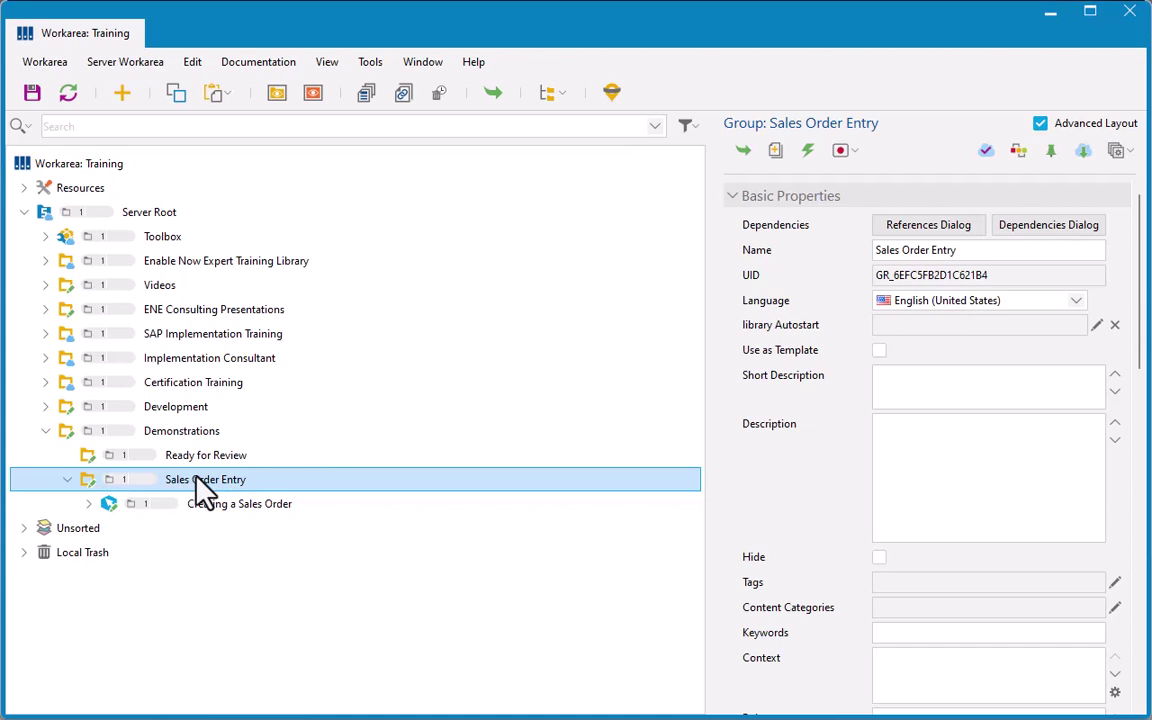
click(249, 506)
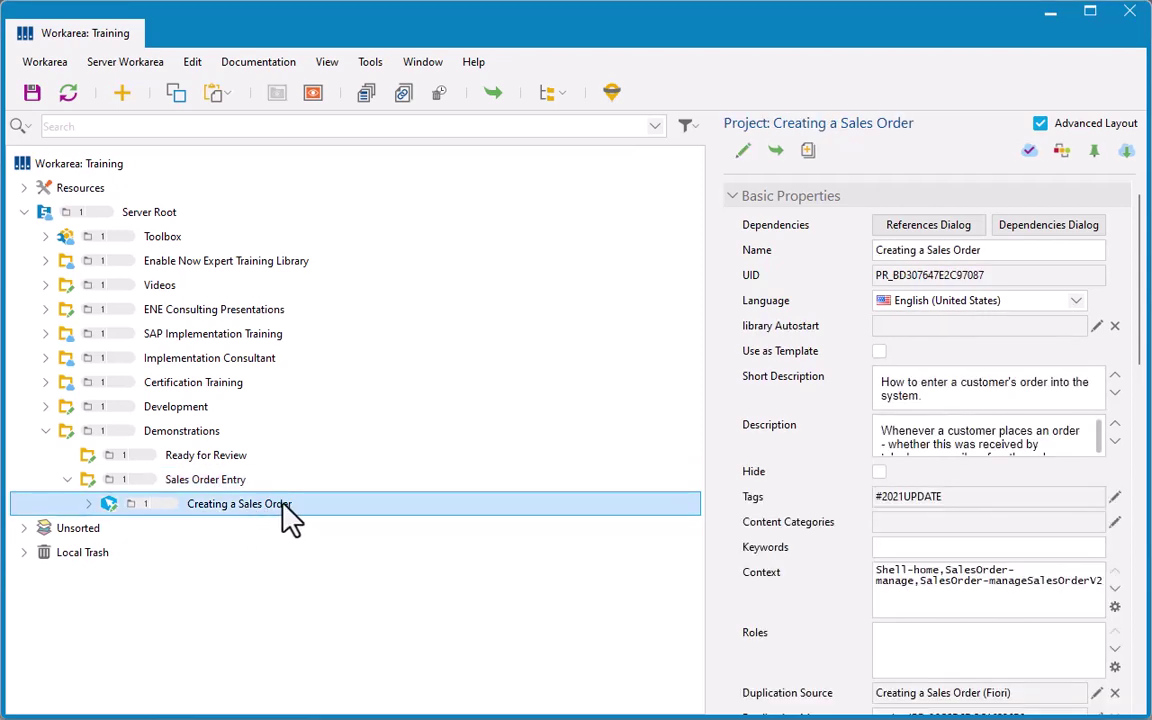
click(228, 479)
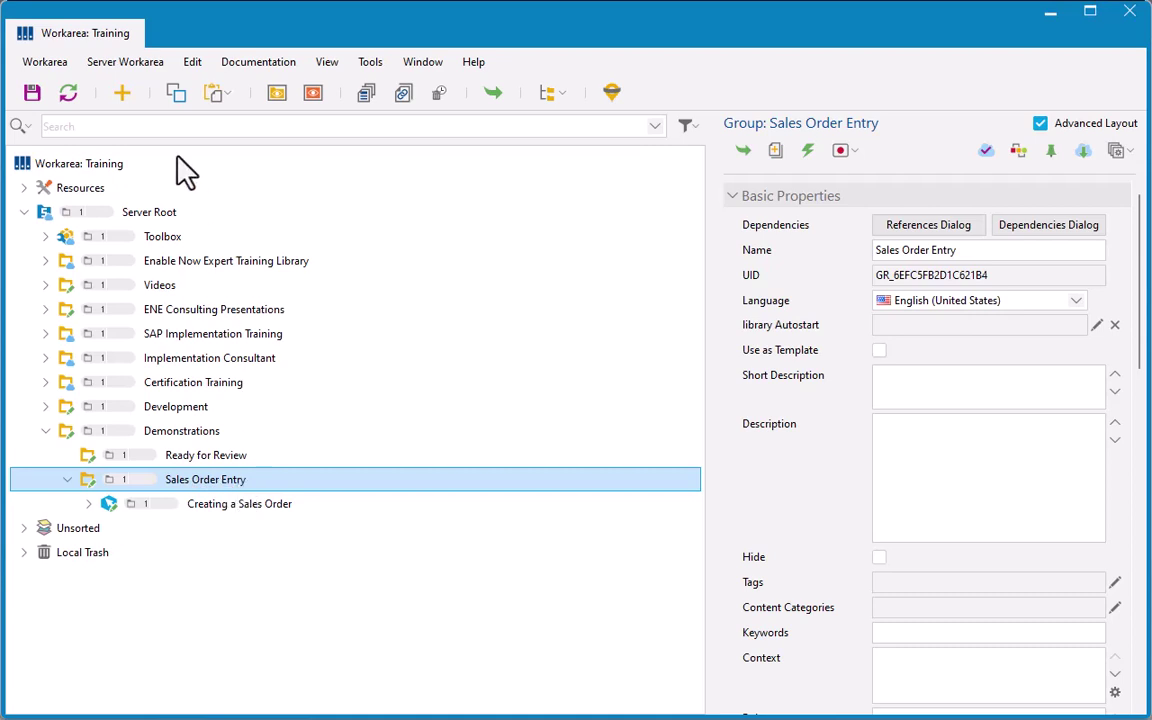
Step: Create a text unit named 'Translation Information' with document type Translation Information
click(122, 92)
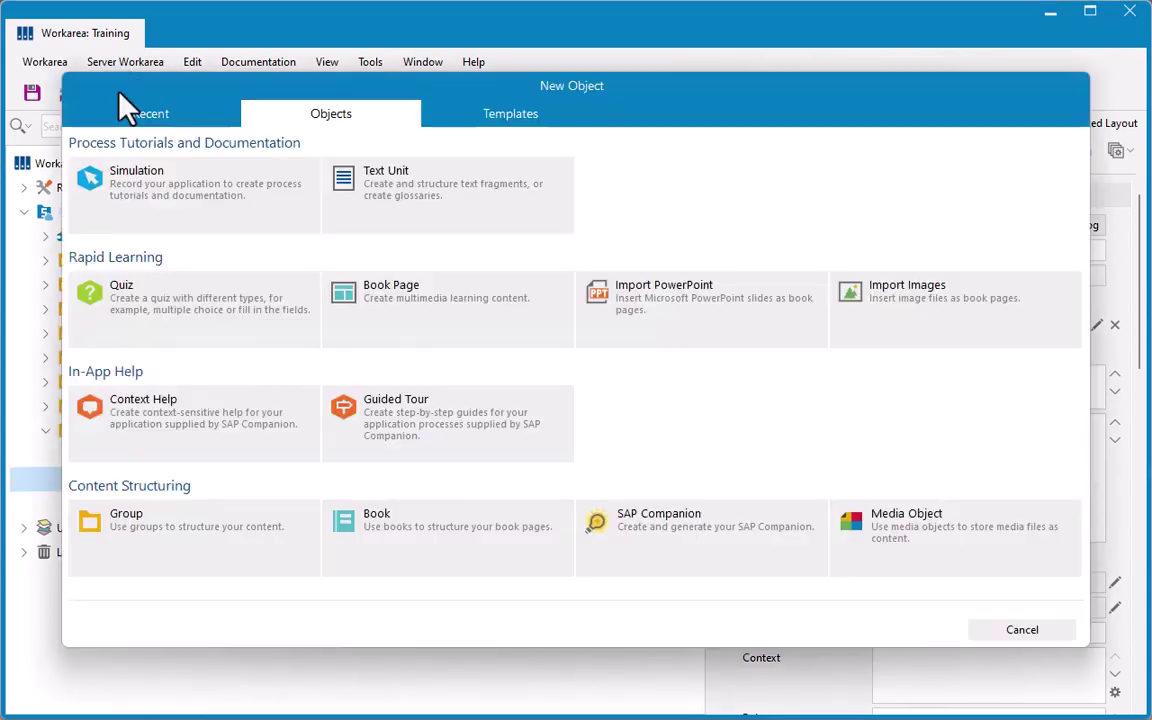
click(478, 203)
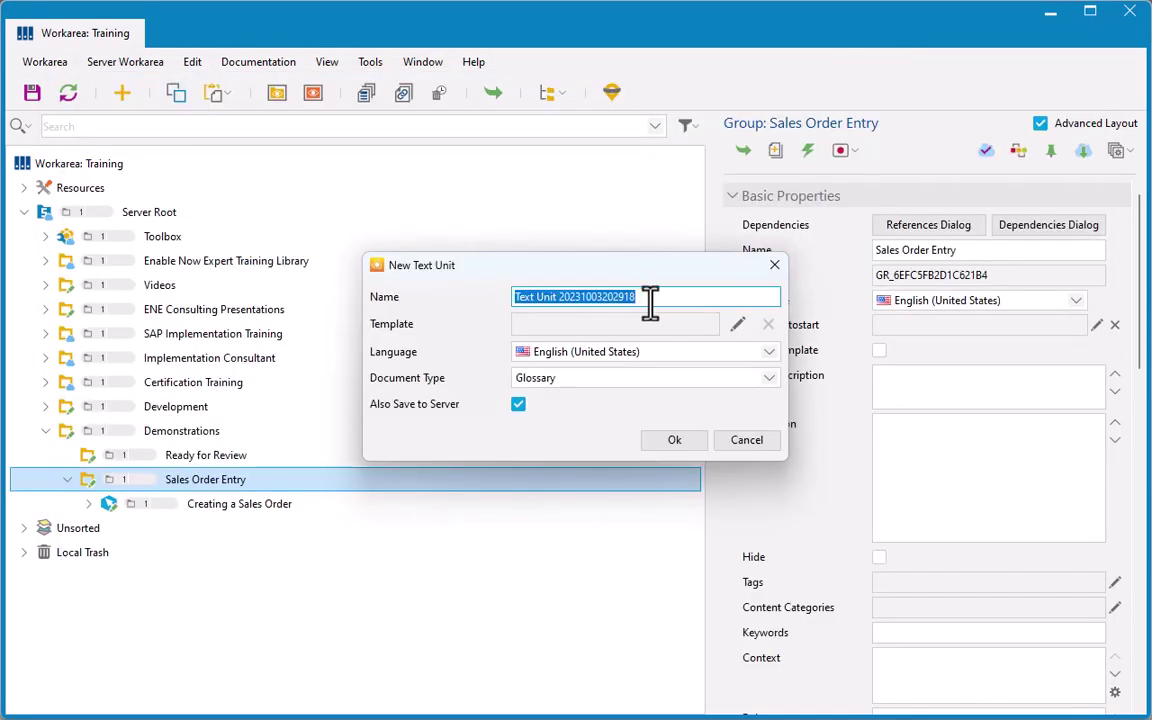
text(Translation Information)
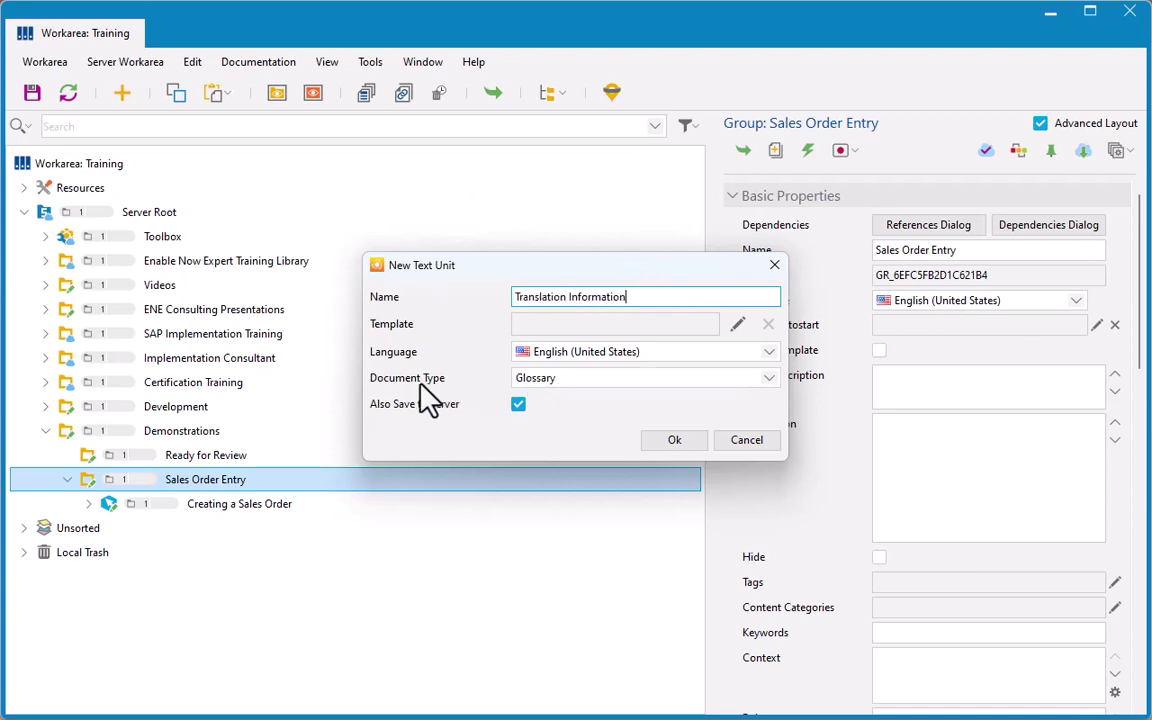
click(555, 392)
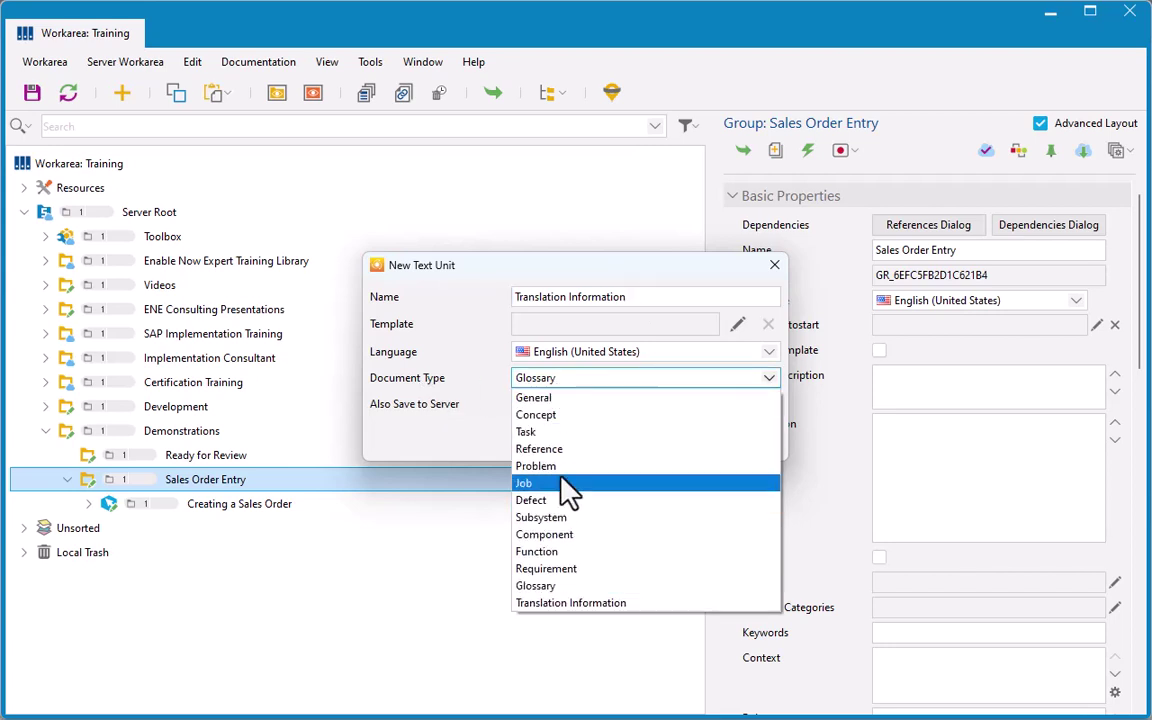
click(530, 603)
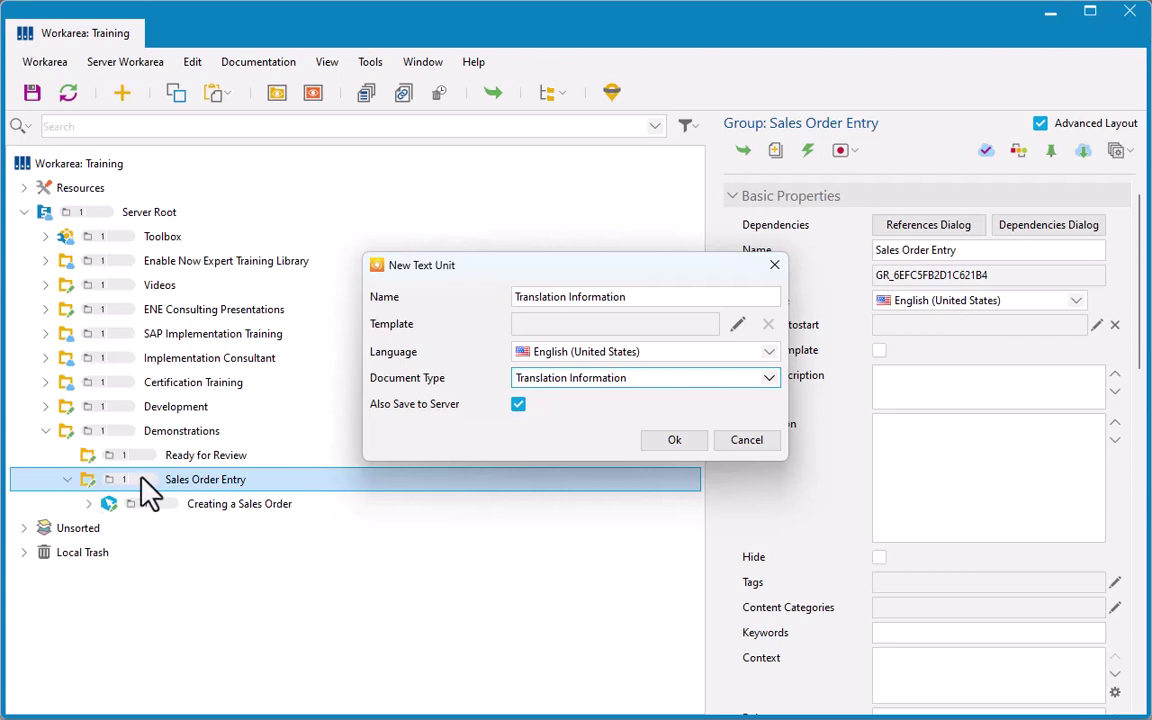
click(676, 441)
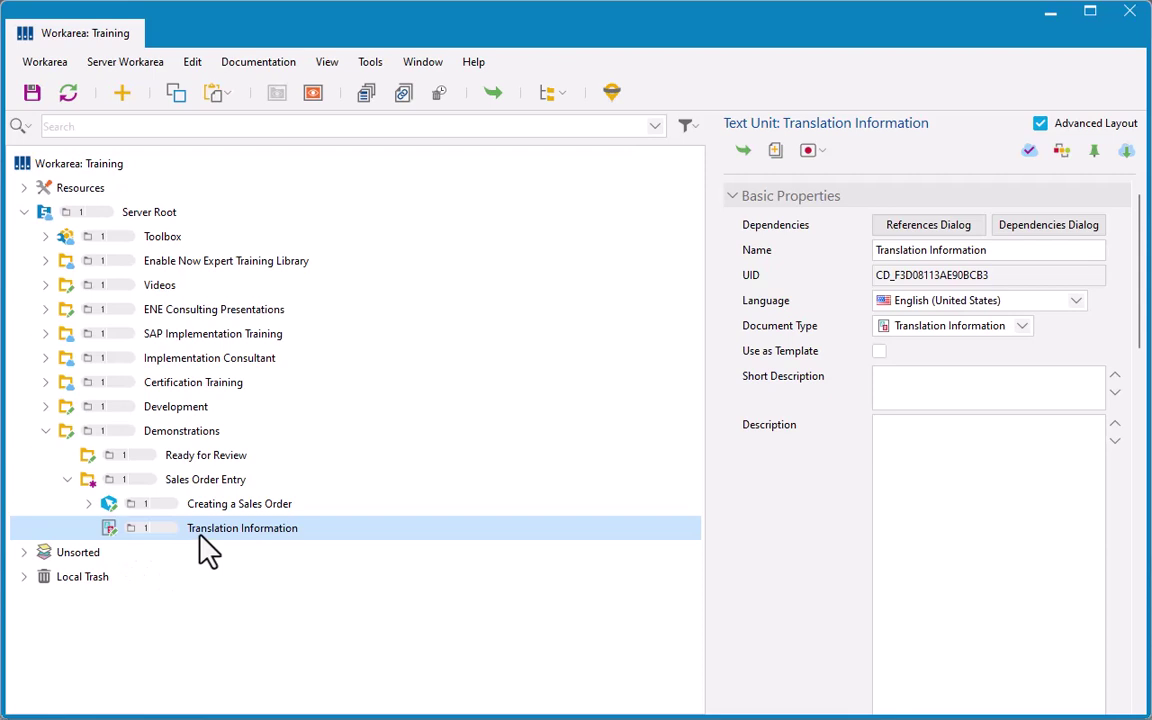
Step: Launch Tools > Translation > Machine Translation for the Sales Order Entry group
click(224, 479)
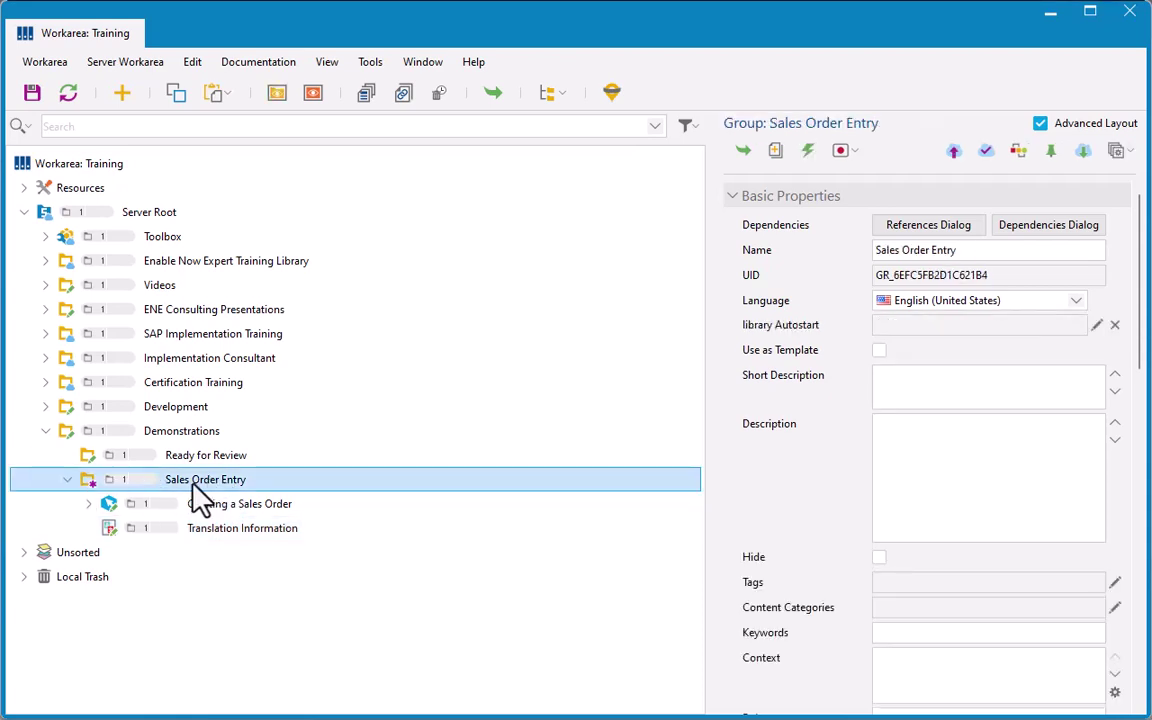
click(370, 63)
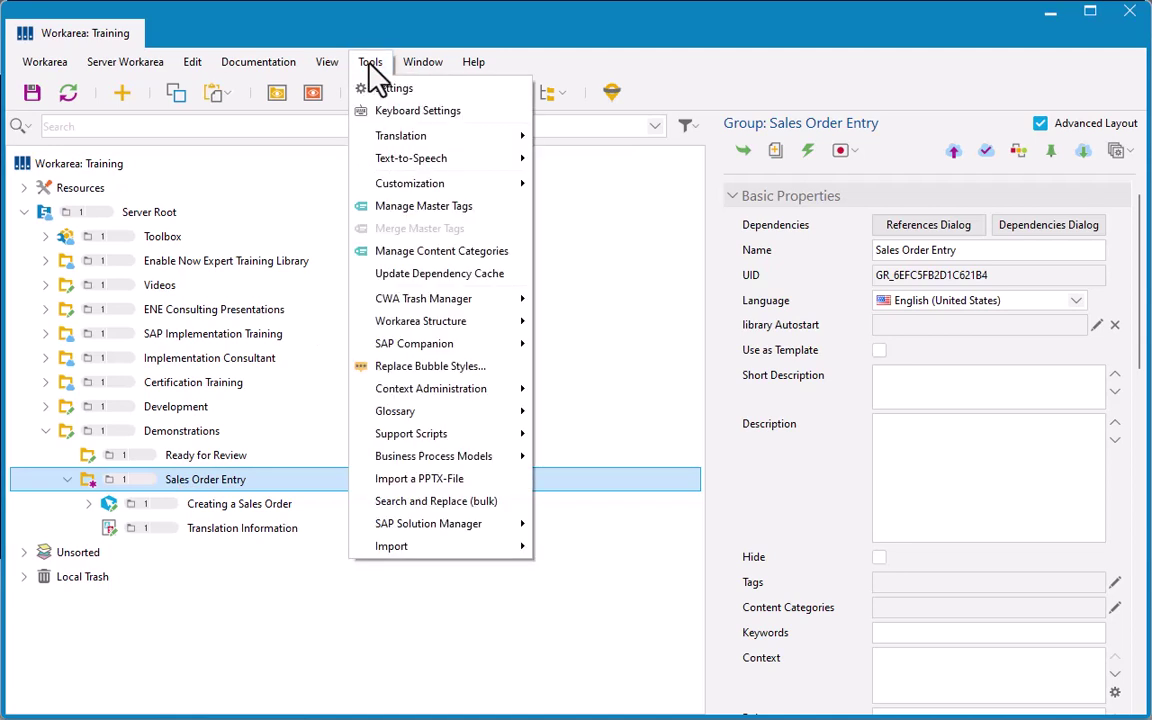
mouse_move(400, 140)
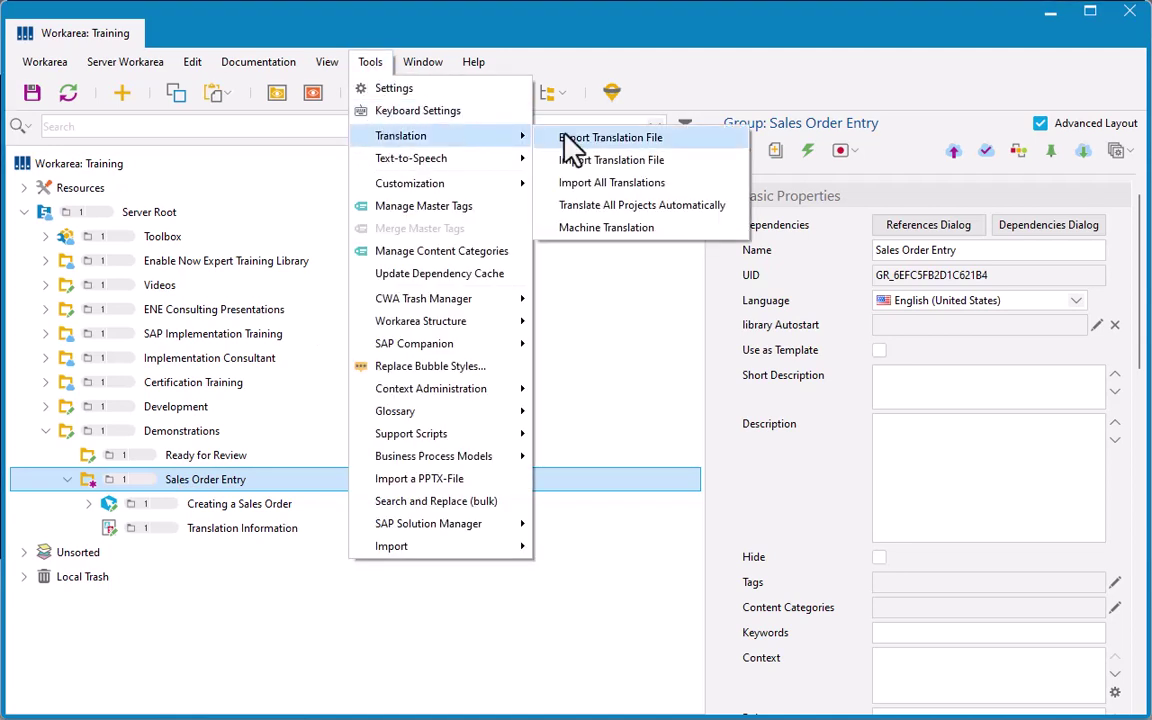
click(680, 240)
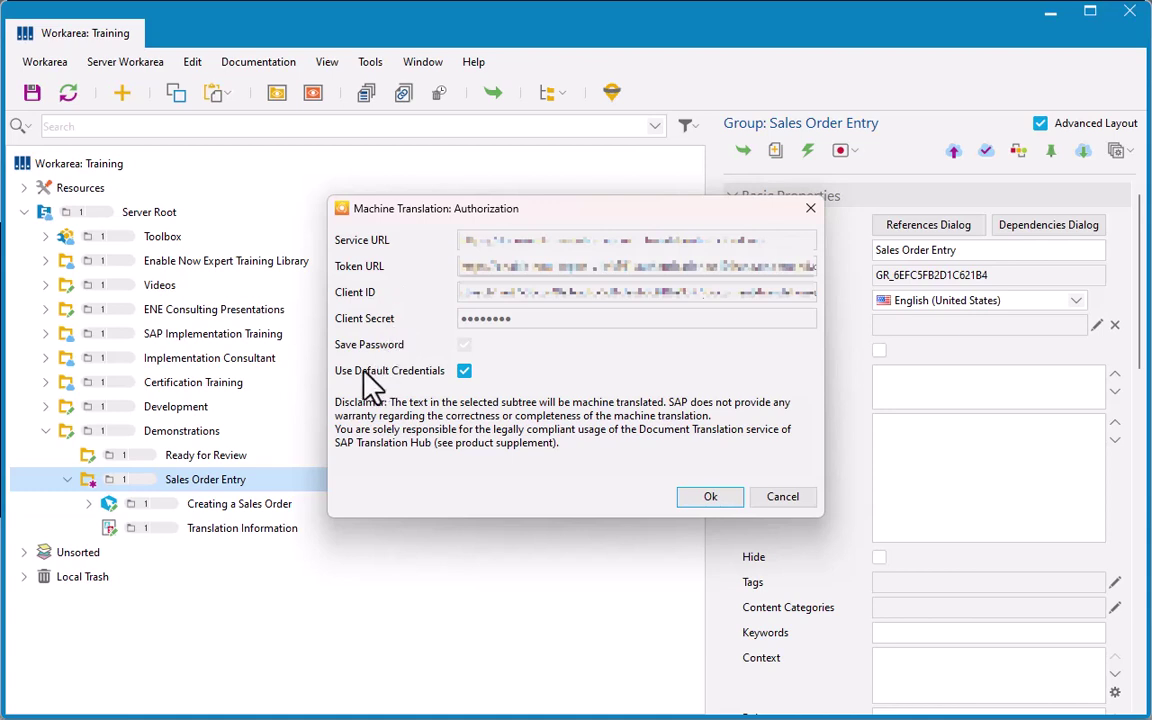
Step: Authorize the translation service and translate the group into German (Germany) only
click(732, 502)
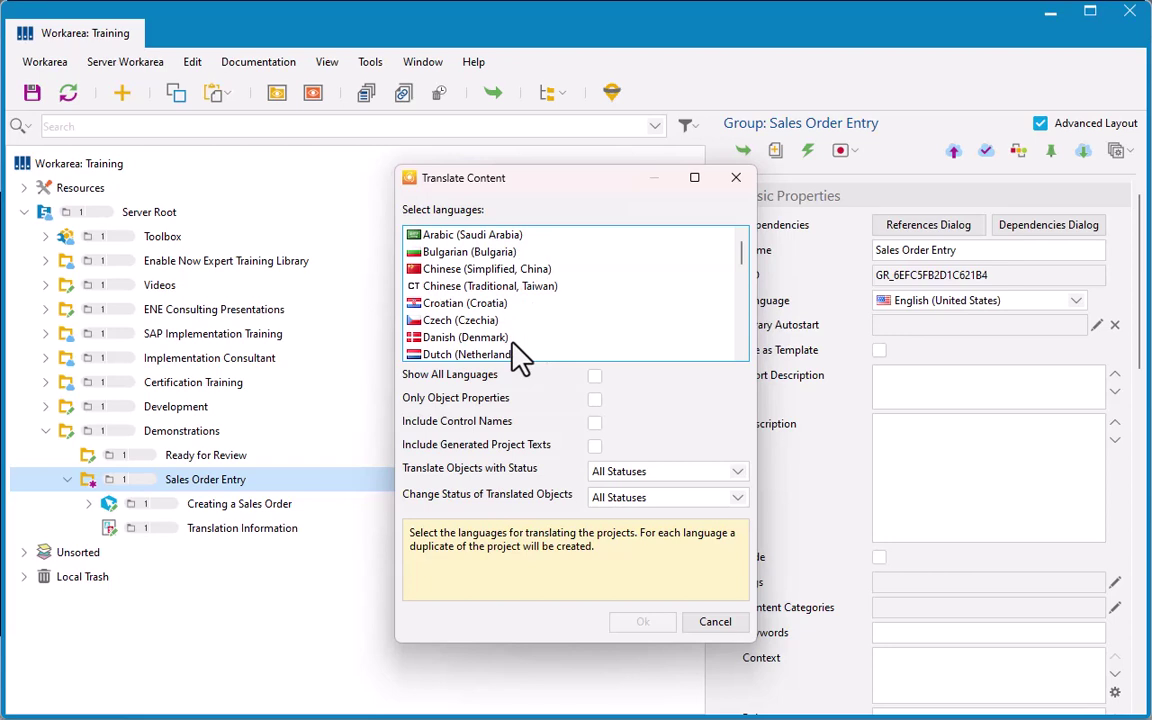
scroll(510, 290, down, 4)
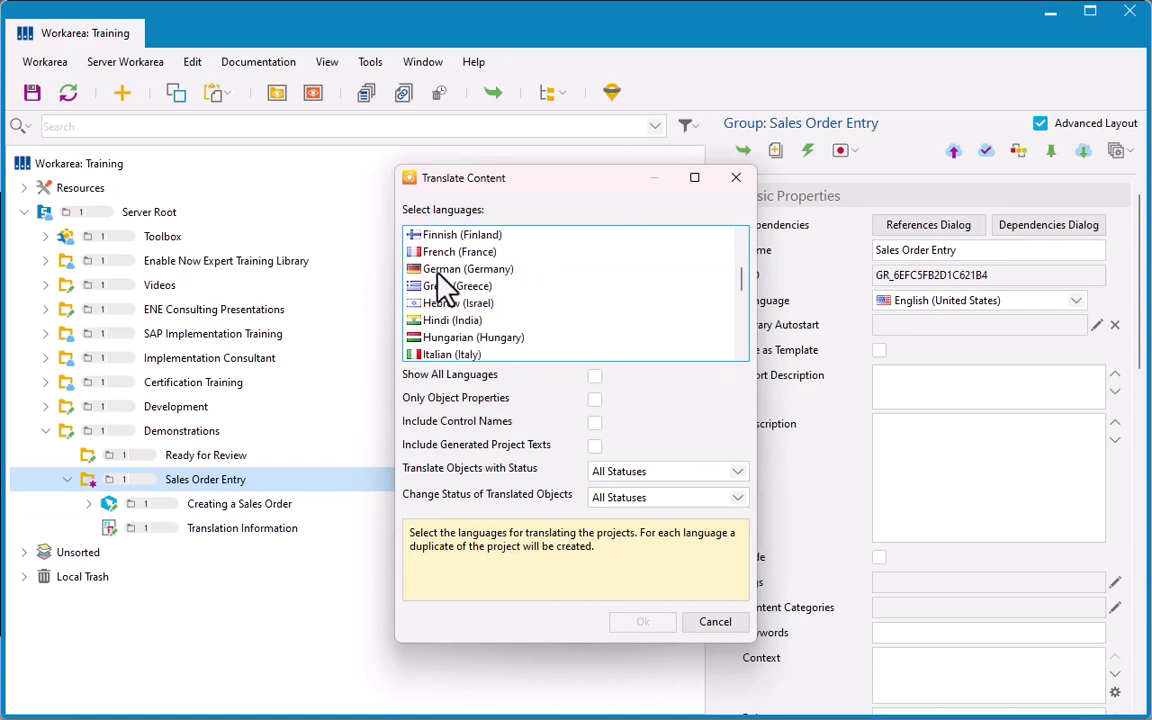
click(438, 270)
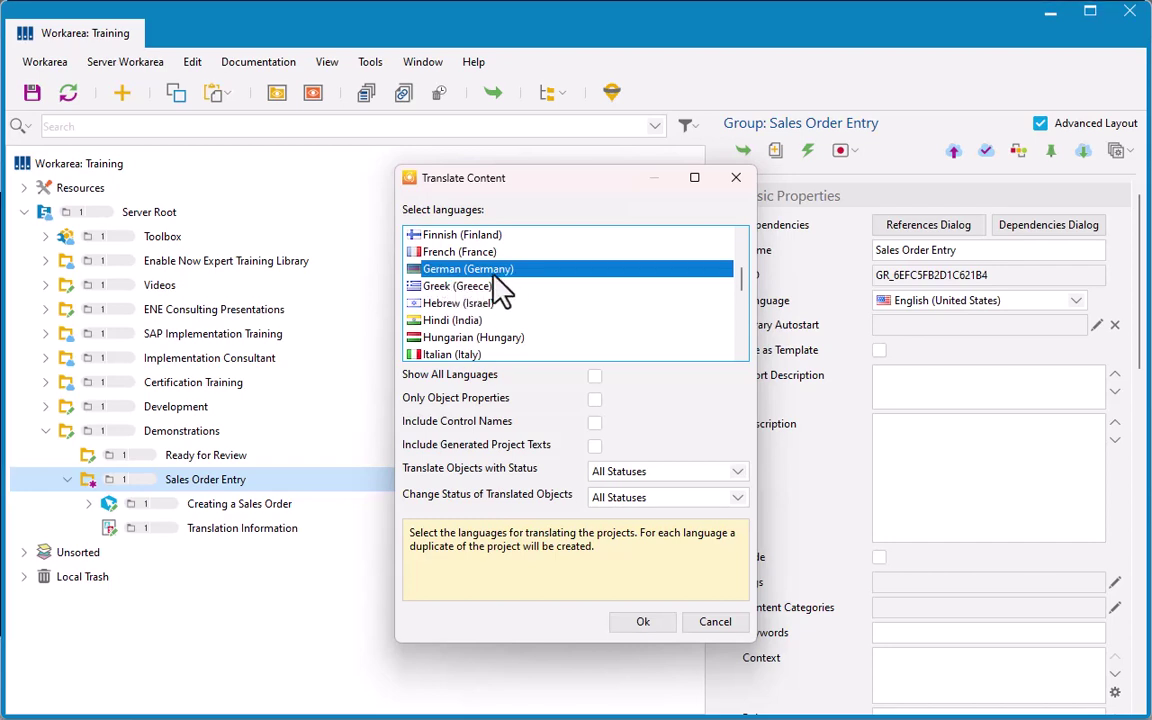
ctrl+click(466, 287)
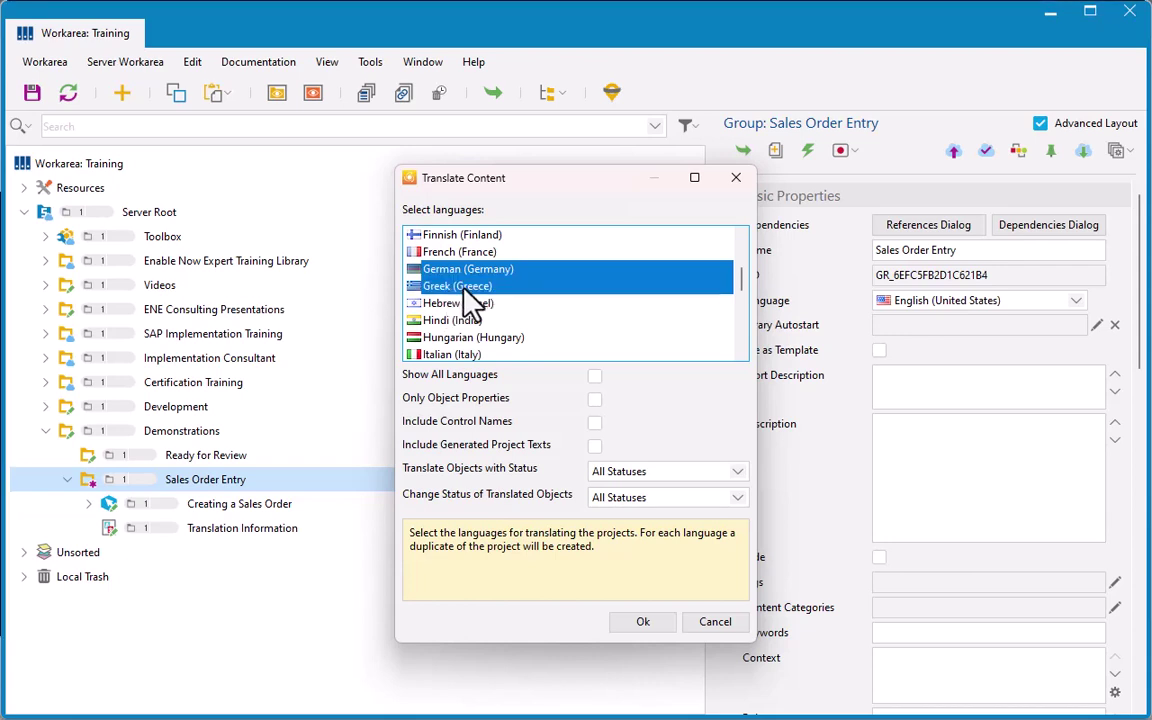
ctrl+click(470, 303)
ctrl+click(481, 302)
ctrl+click(495, 287)
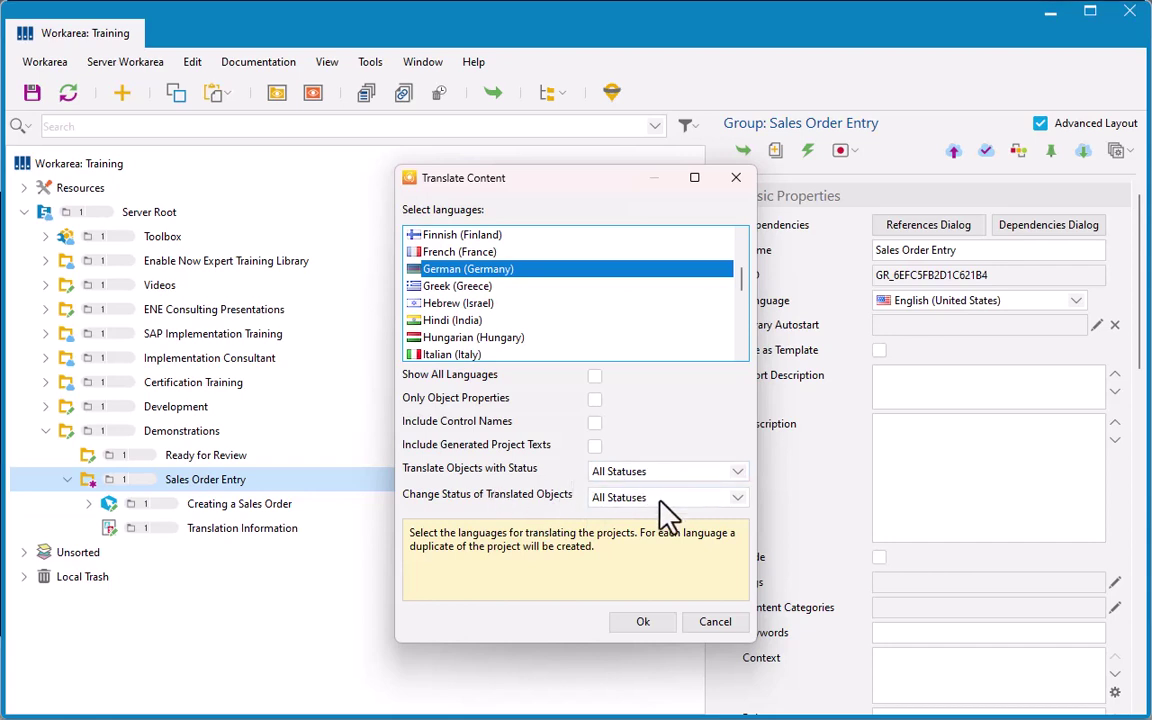
click(643, 622)
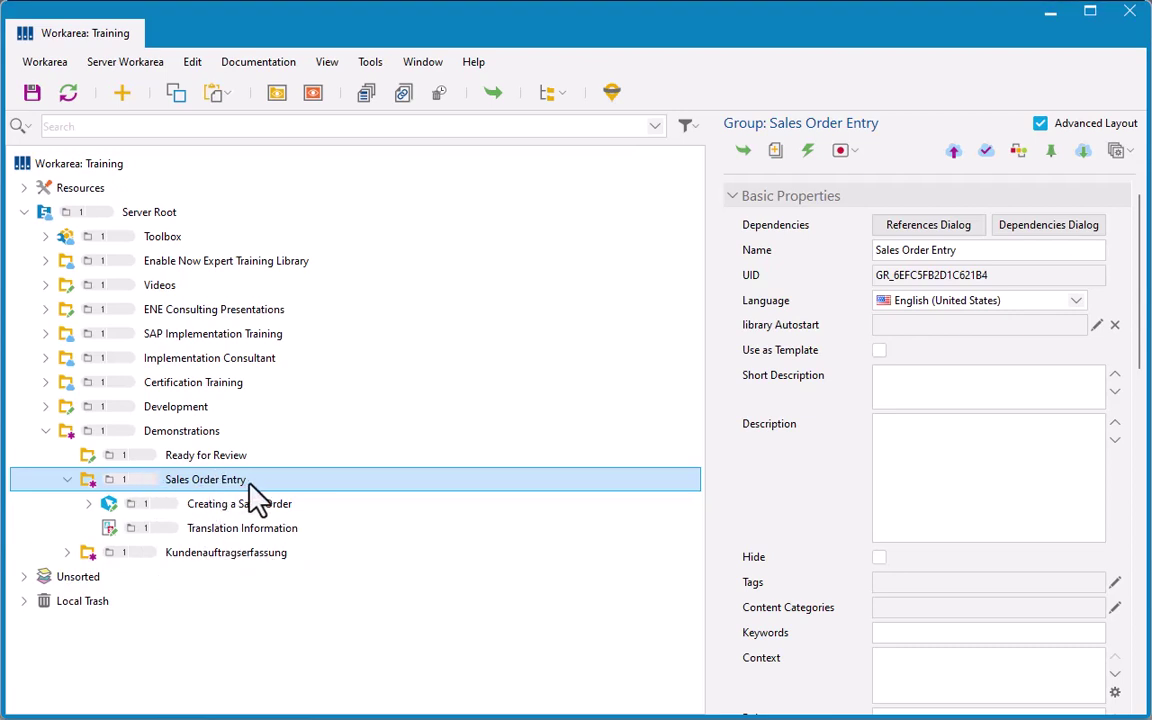
Step: Expand Kundenauftragserfassung, compare group properties, and select the Kundenauftrag anlegen project
click(67, 552)
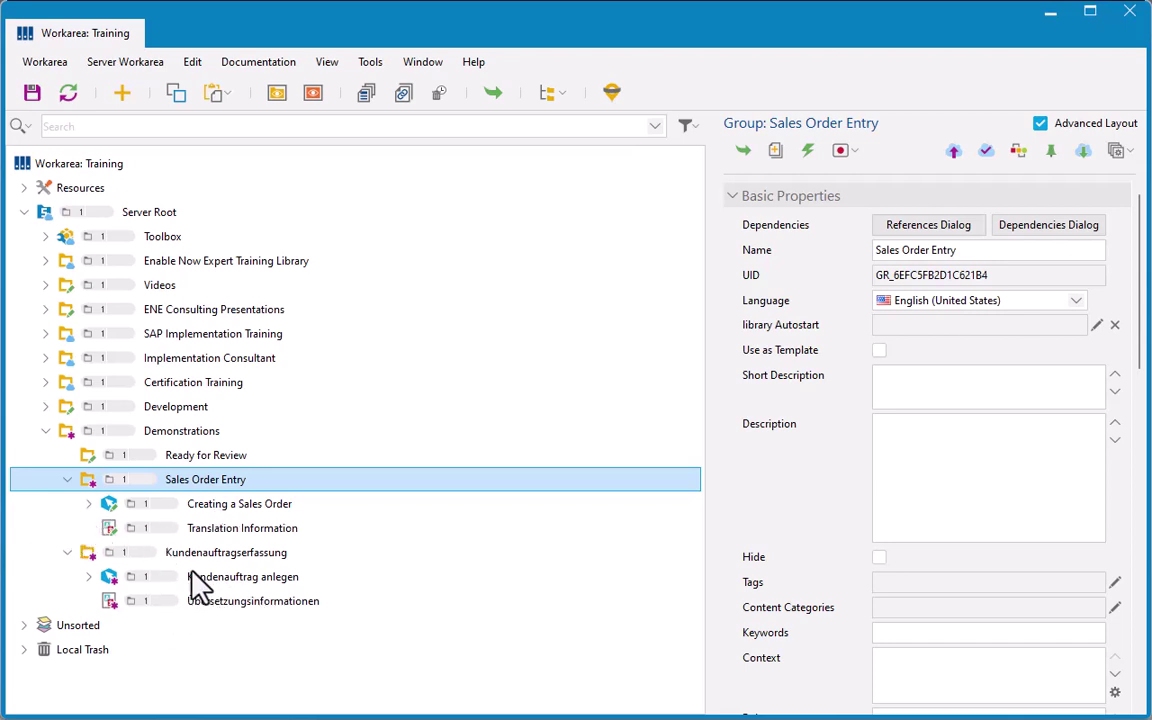
click(238, 556)
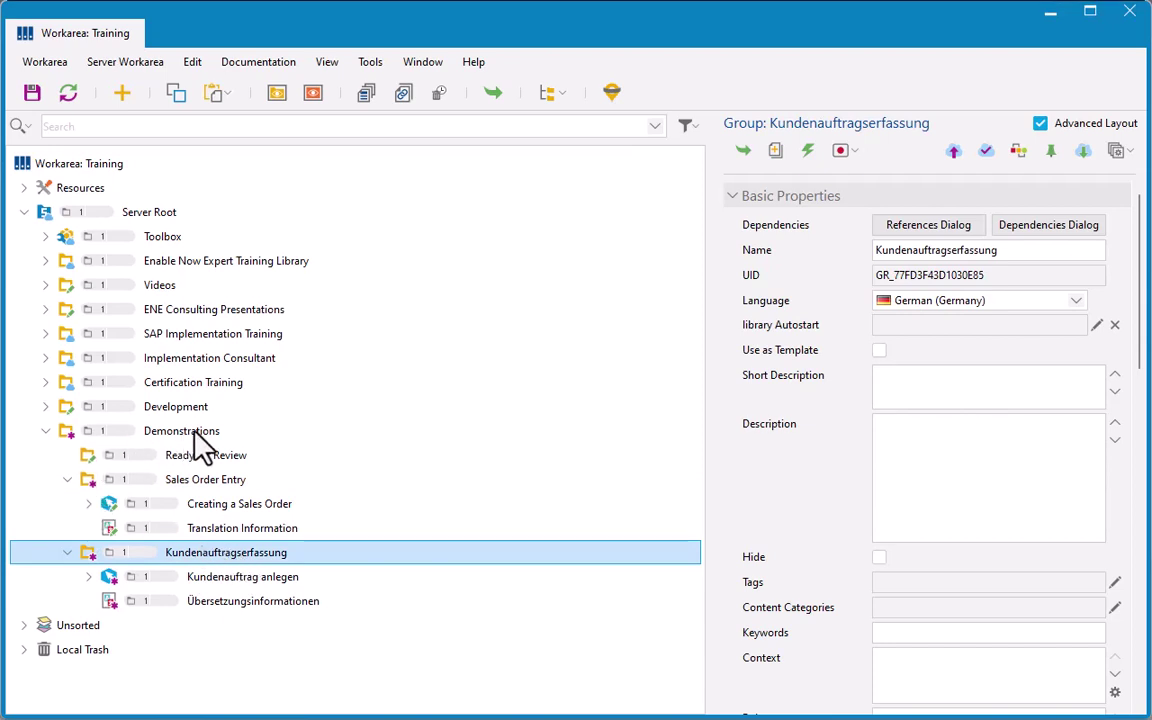
click(185, 480)
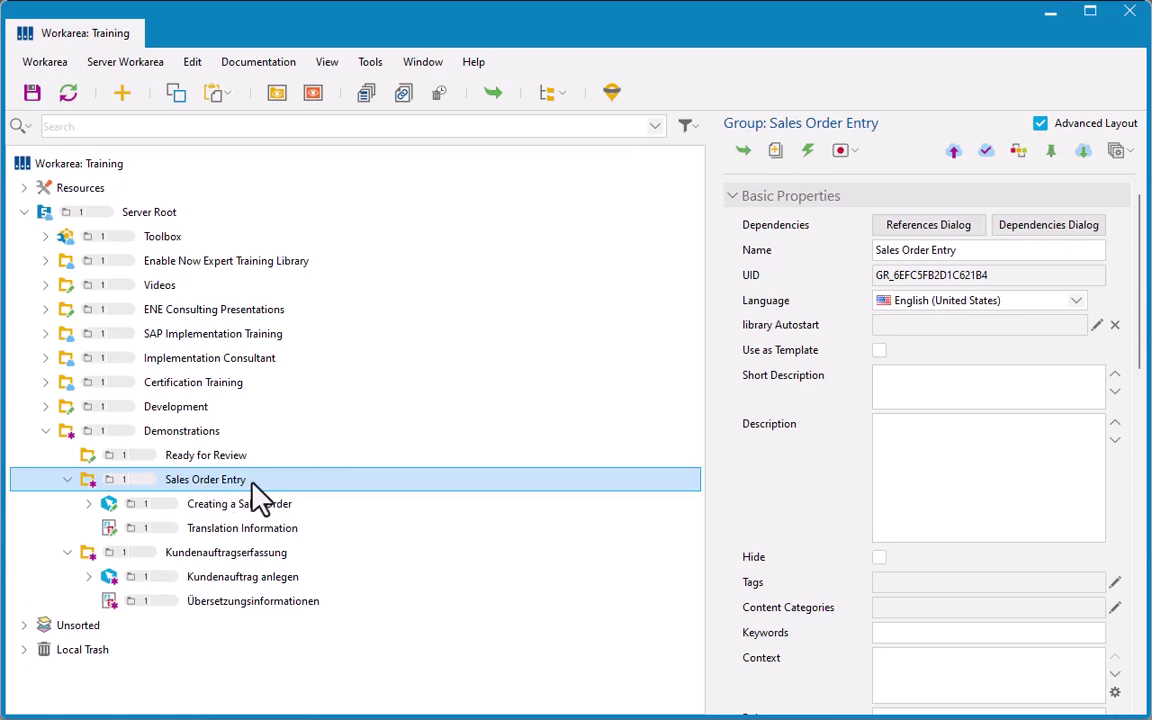
click(160, 430)
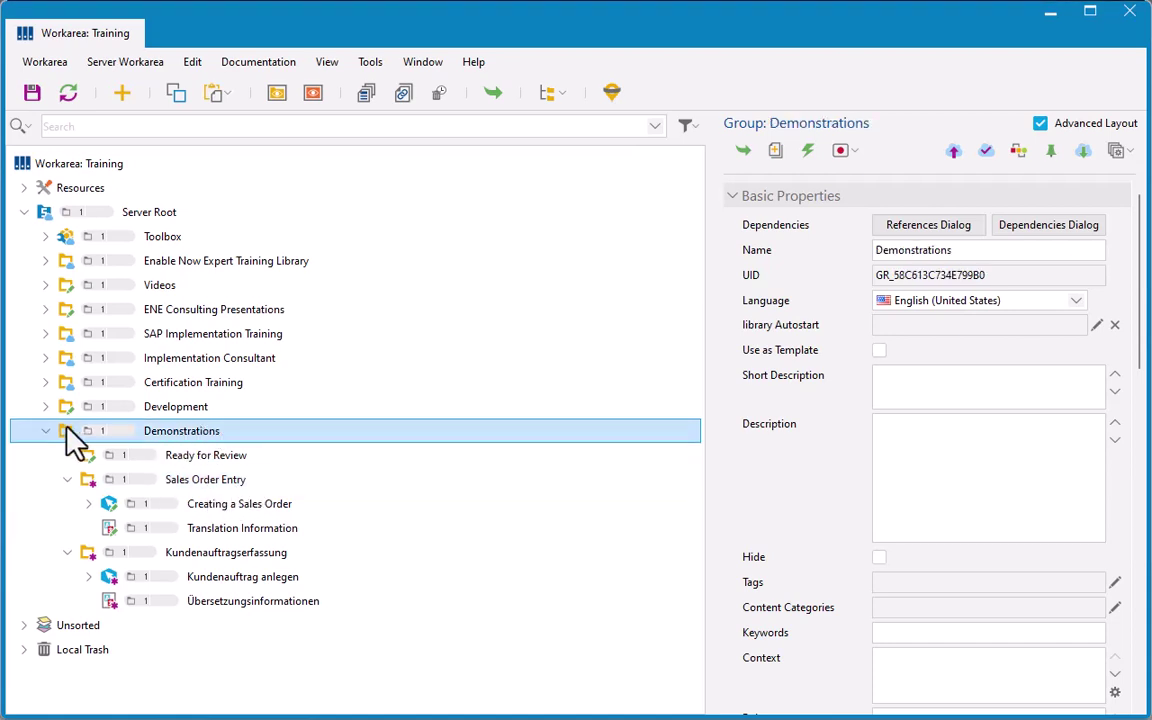
click(238, 556)
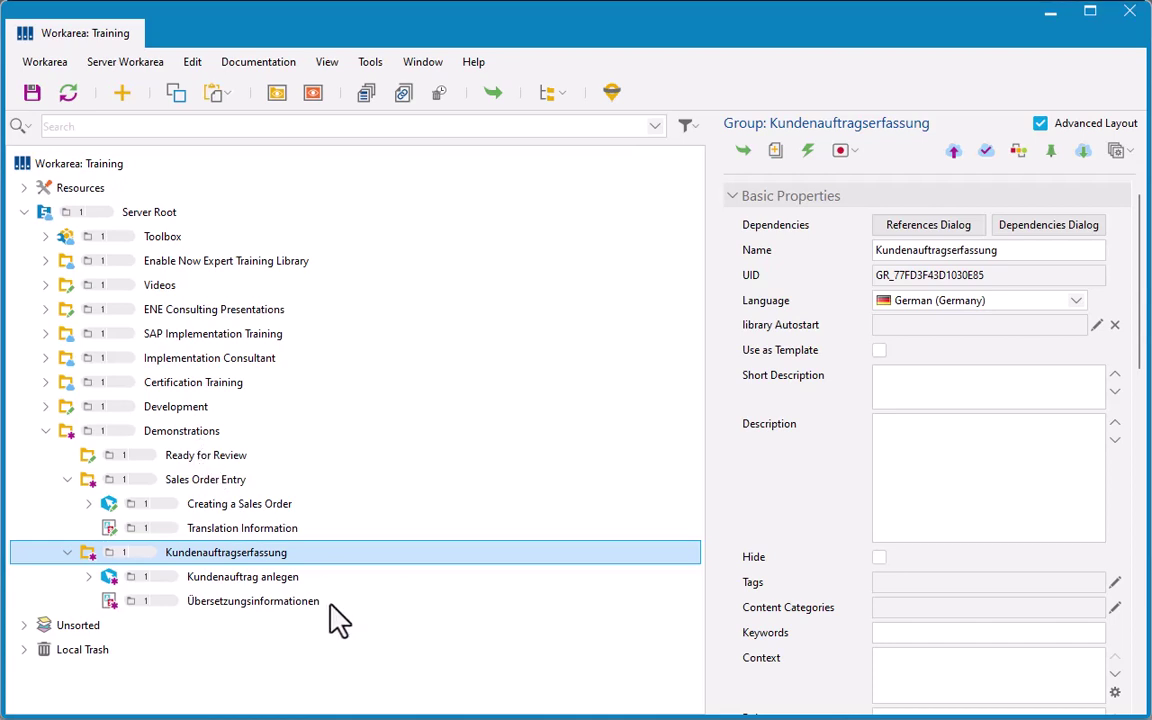
click(231, 578)
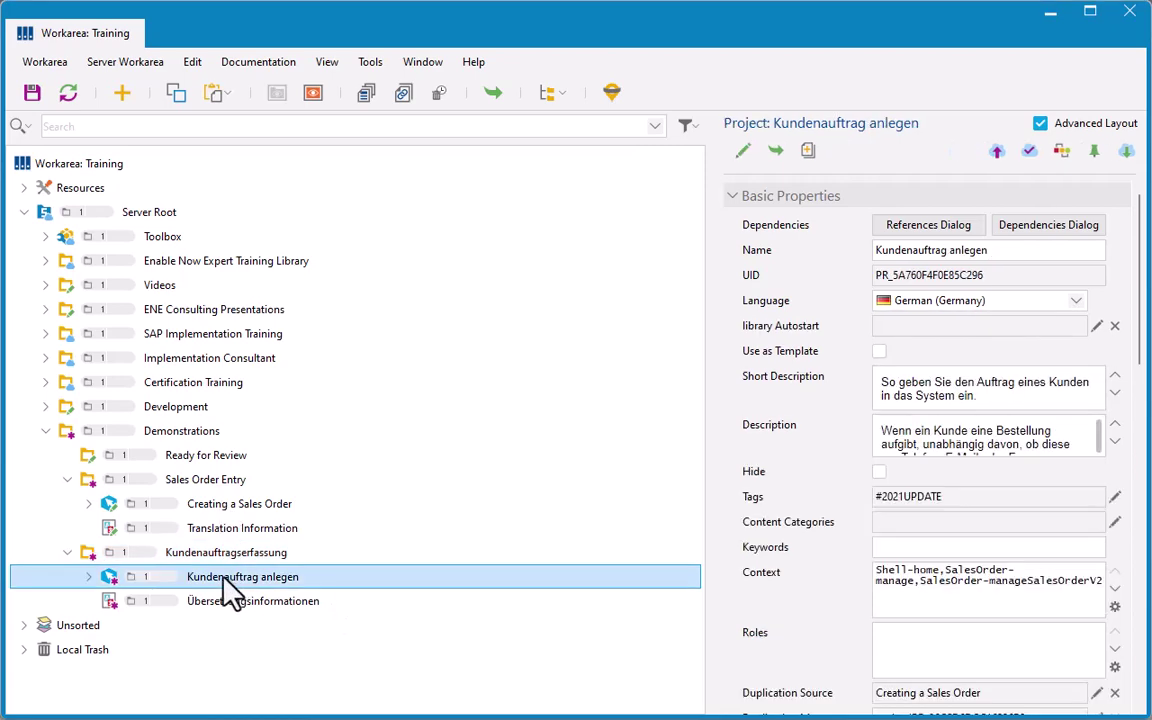
double_click(223, 577)
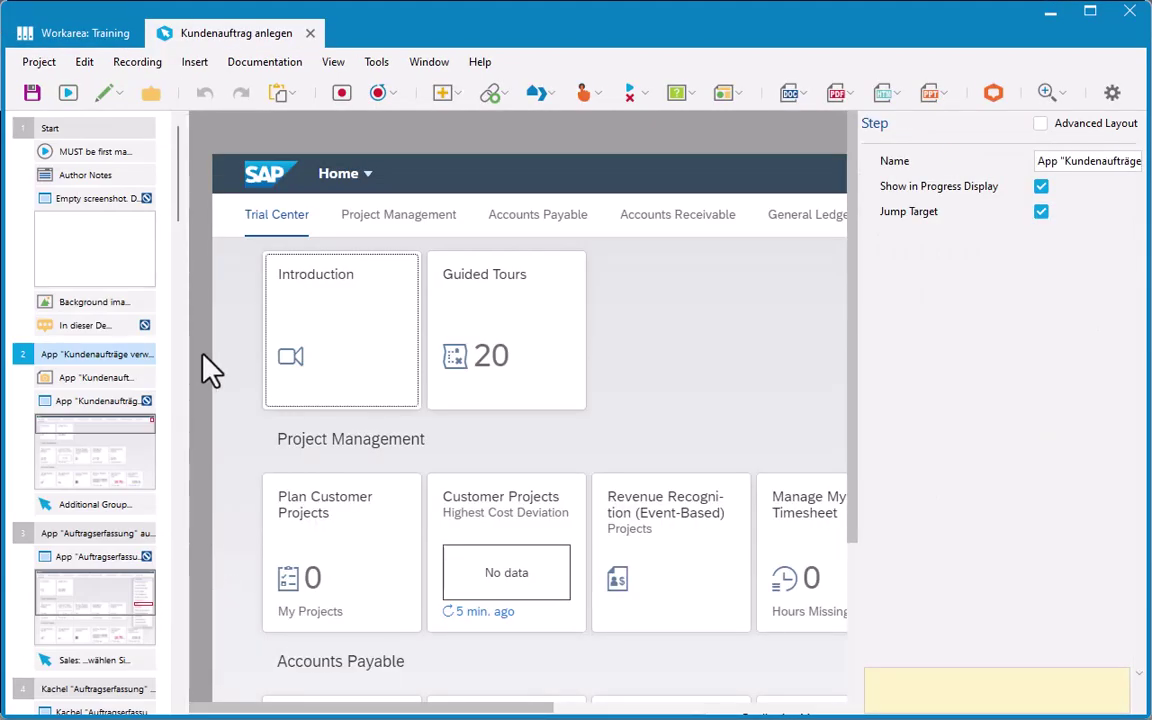
click(130, 302)
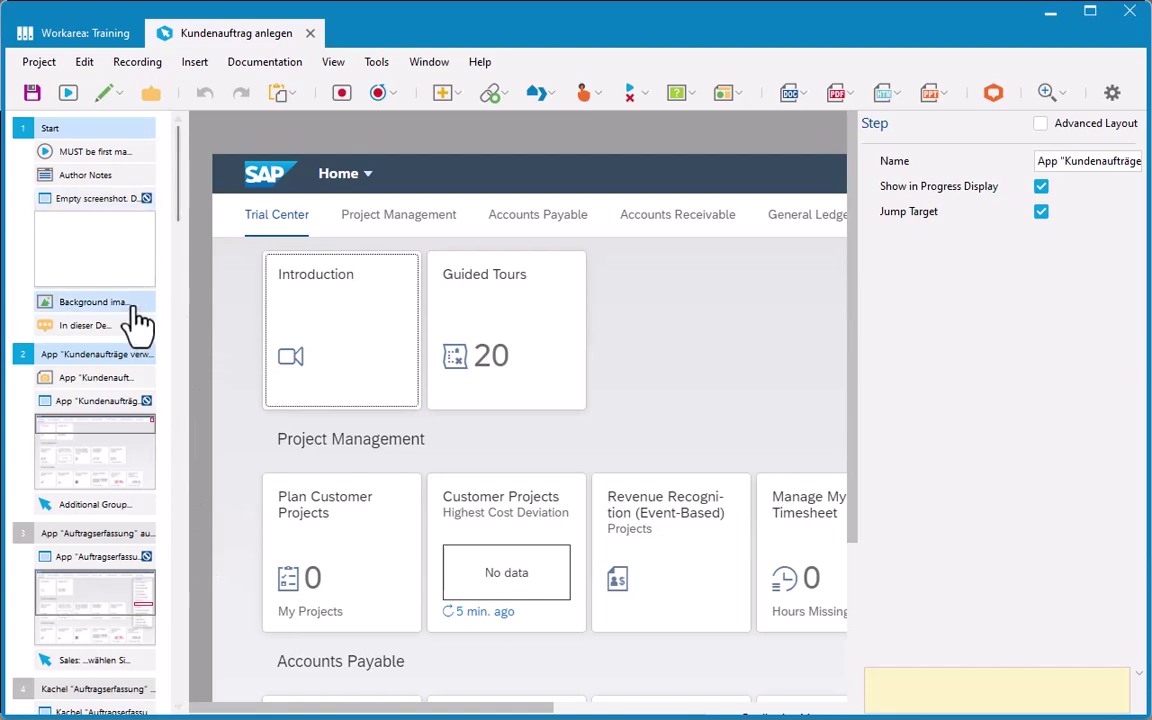
click(68, 333)
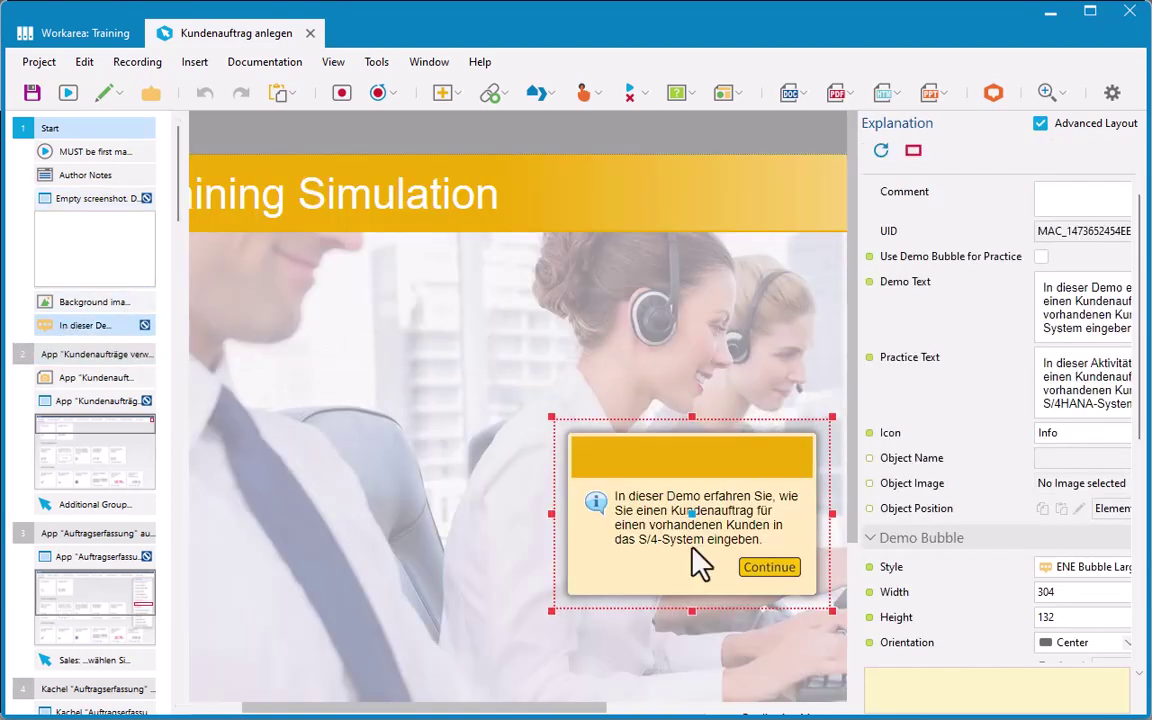
drag(588, 709, 722, 712)
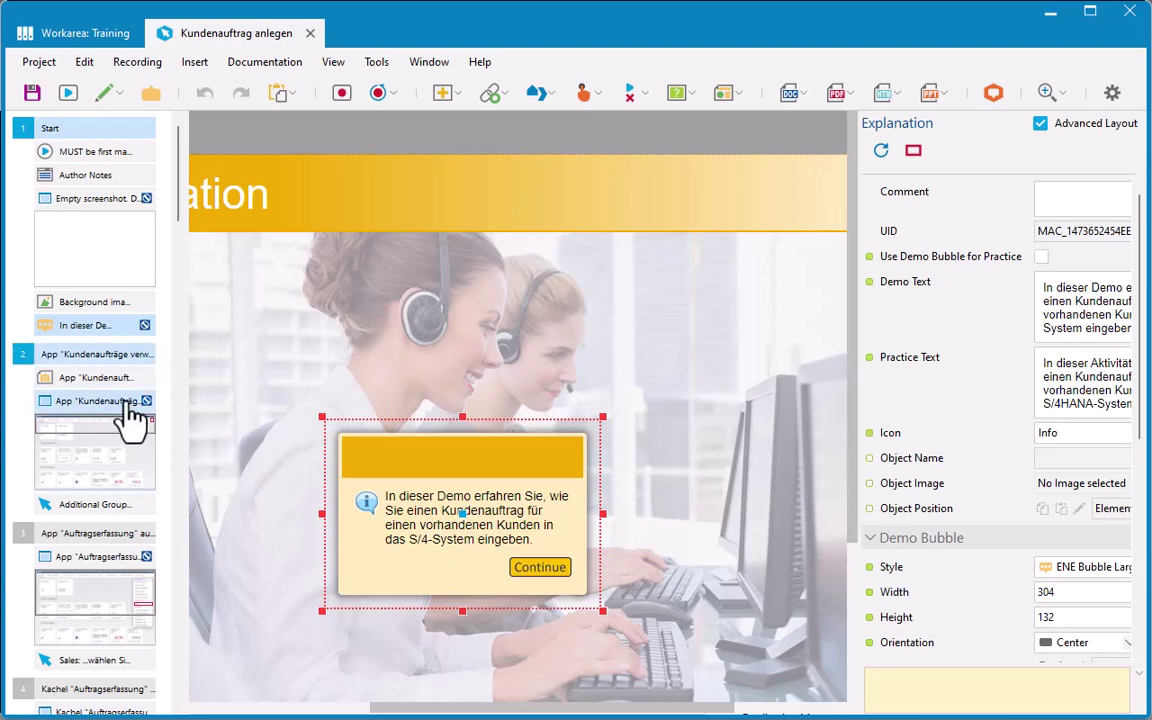
click(88, 380)
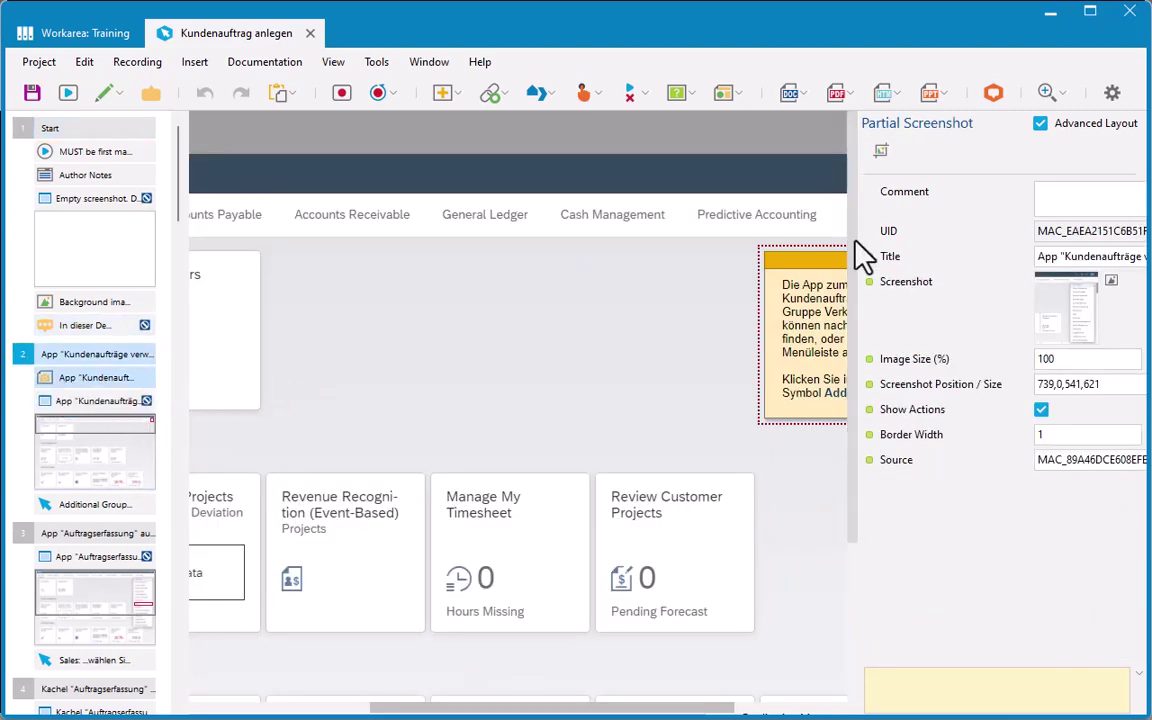
drag(856, 237, 641, 237)
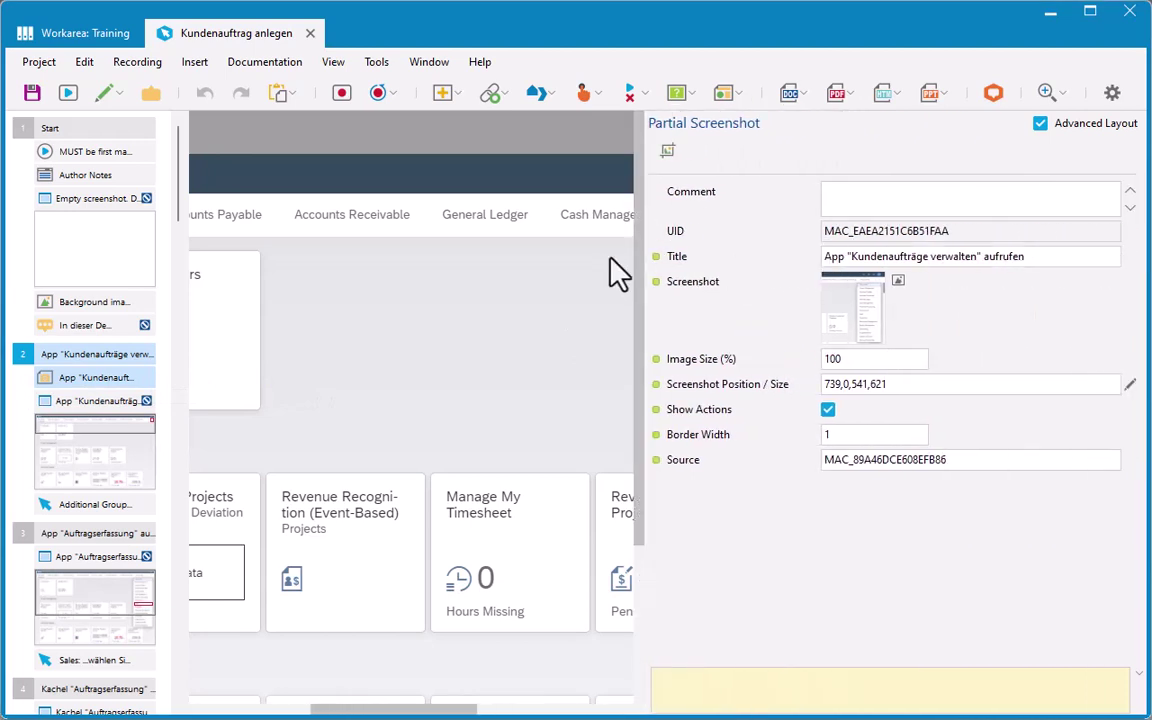
drag(1049, 262, 674, 257)
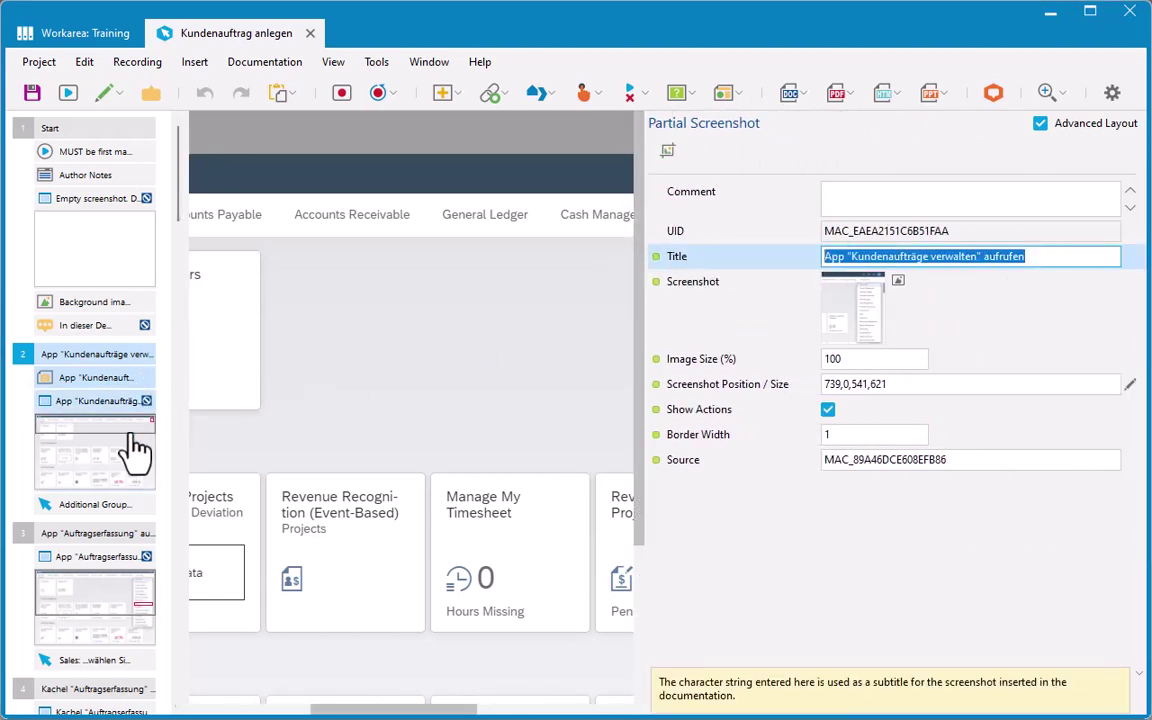
click(115, 505)
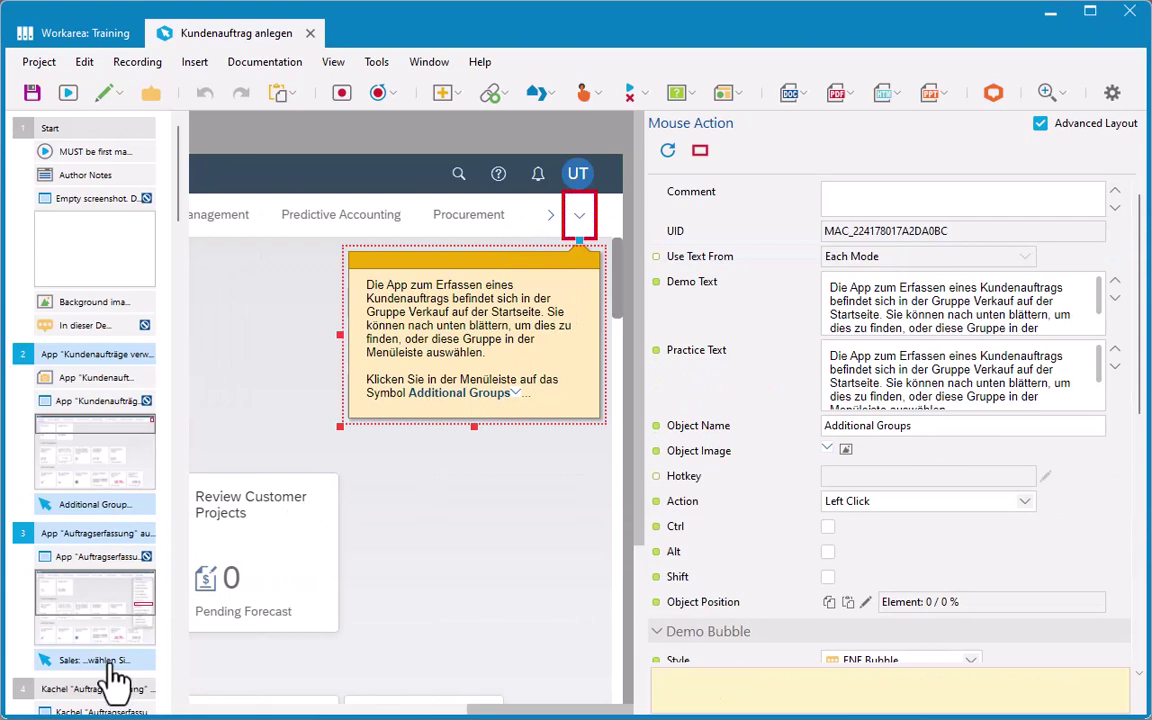
click(114, 617)
scroll(115, 625, down, 3)
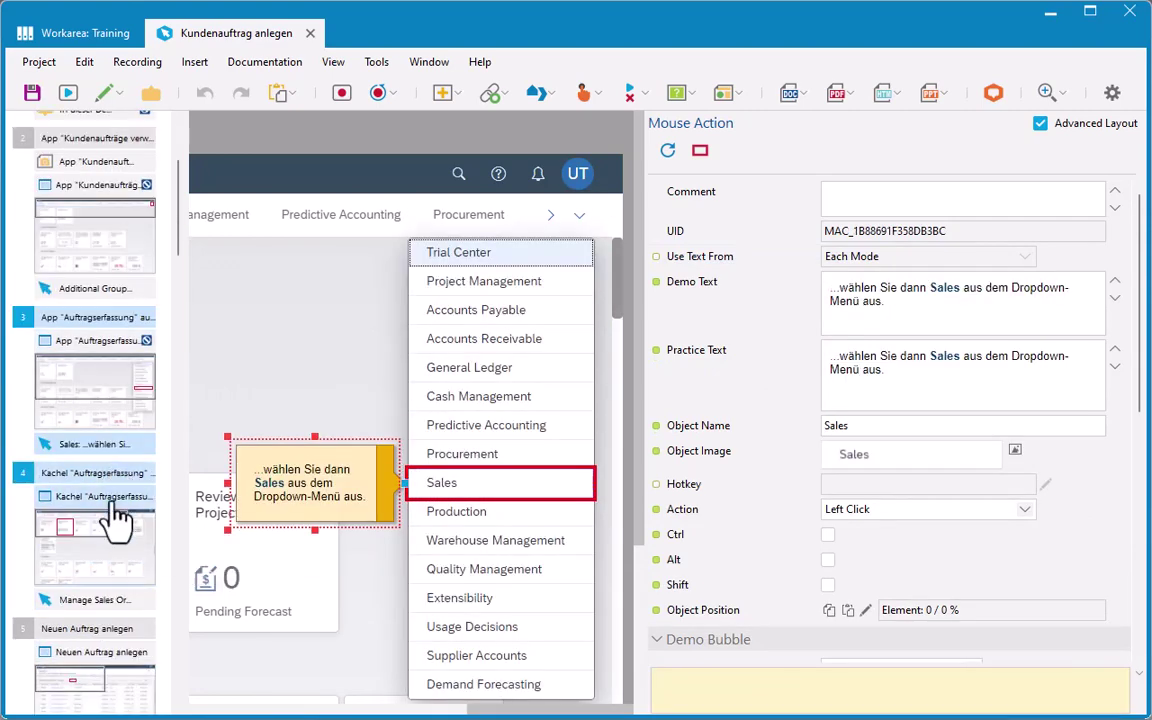
click(95, 606)
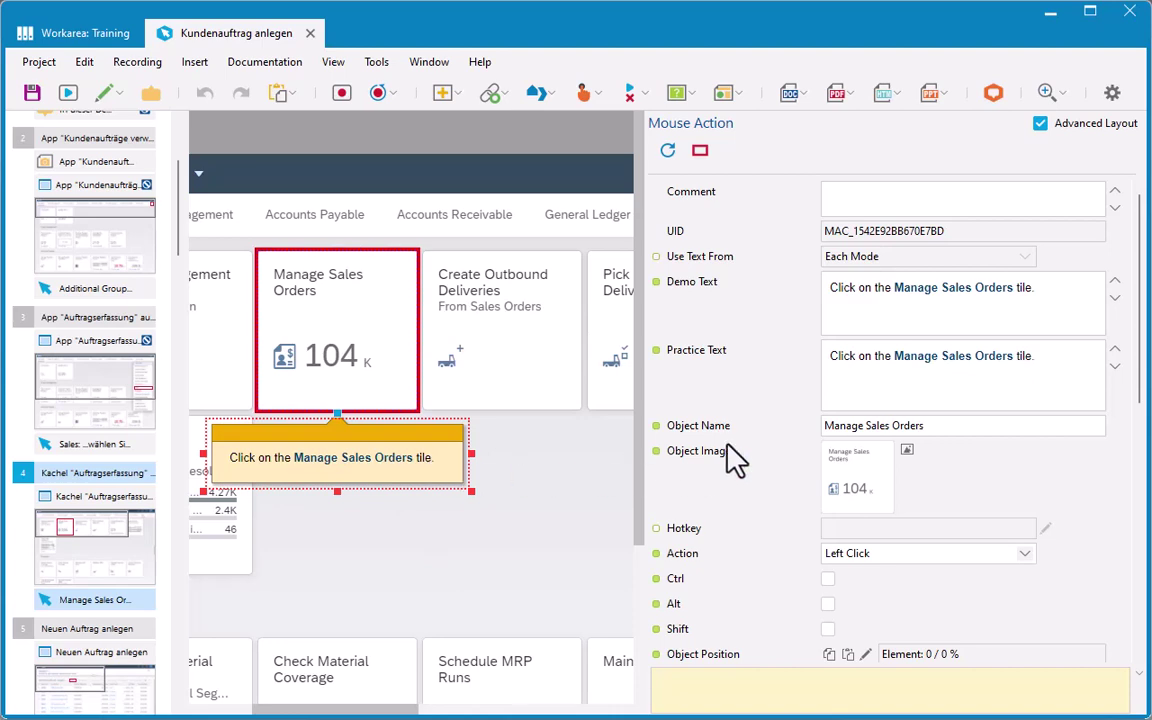
scroll(760, 462, down, 3)
scroll(764, 463, down, 4)
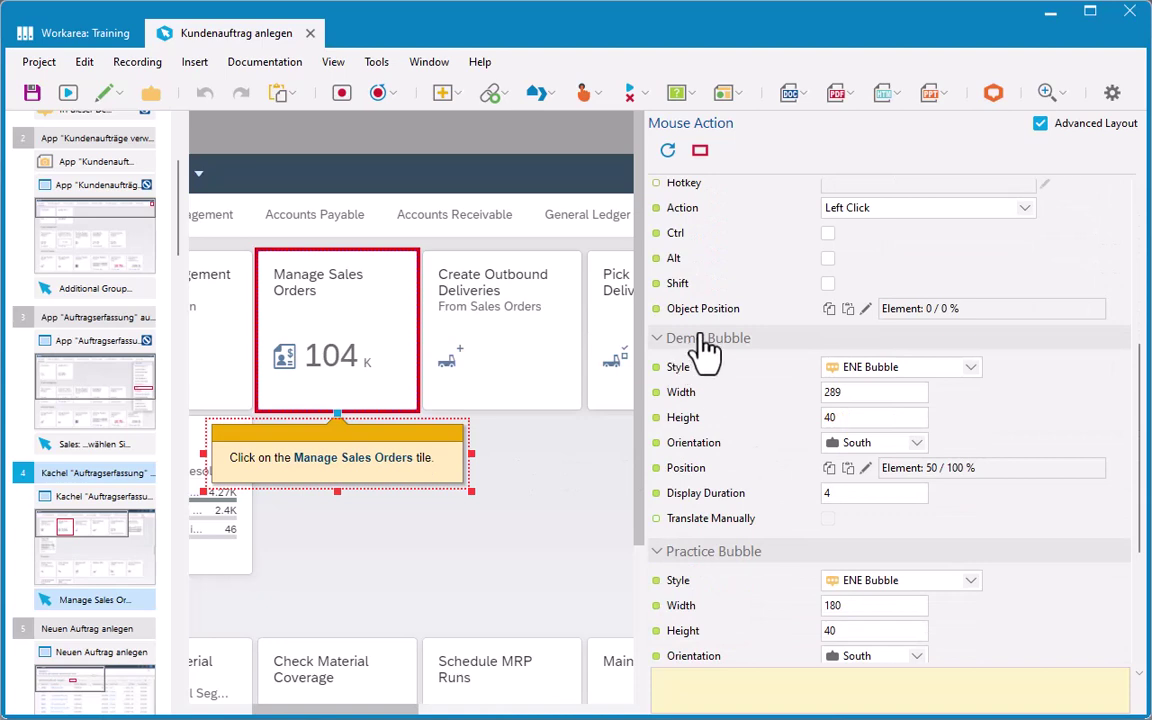
scroll(746, 424, down, 2)
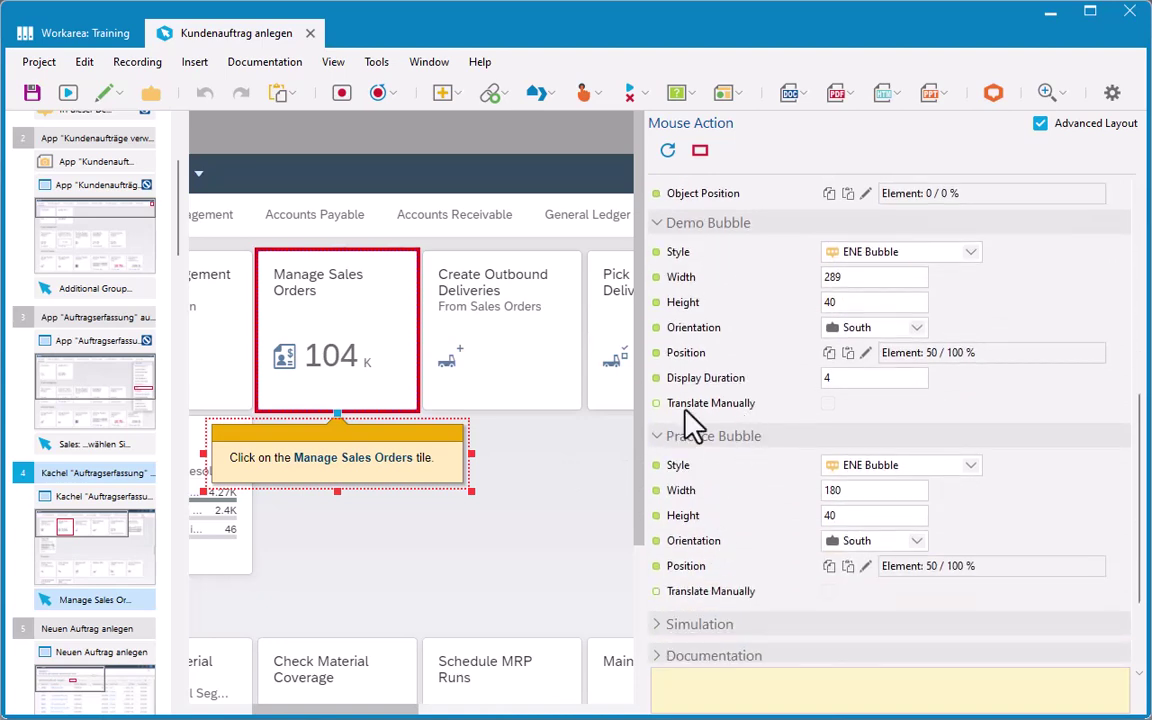
click(661, 405)
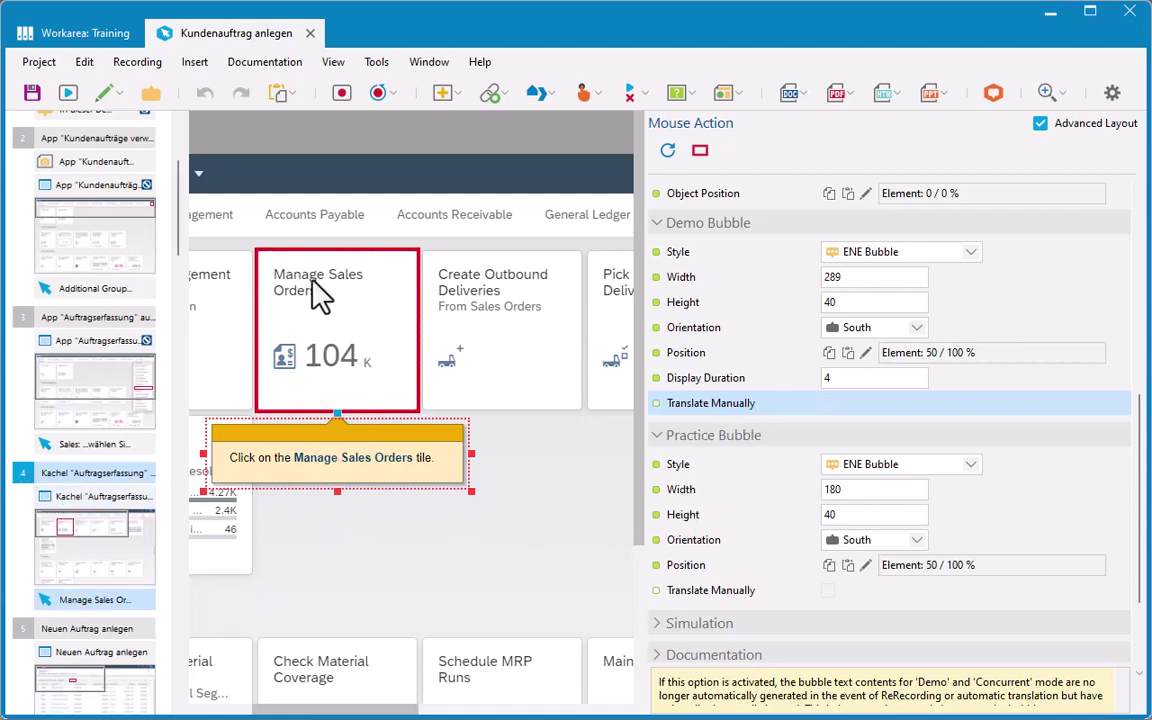
Step: Close the simulation editor and start machine translation of the Sales Order Entry group
click(310, 33)
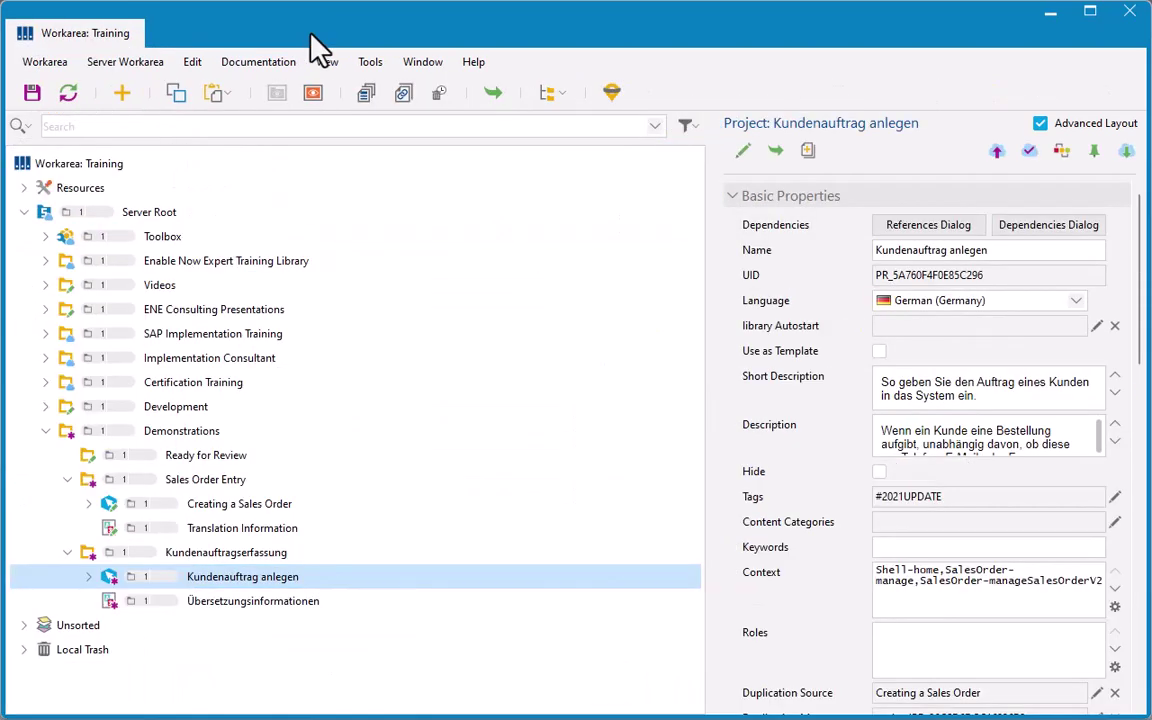
click(224, 504)
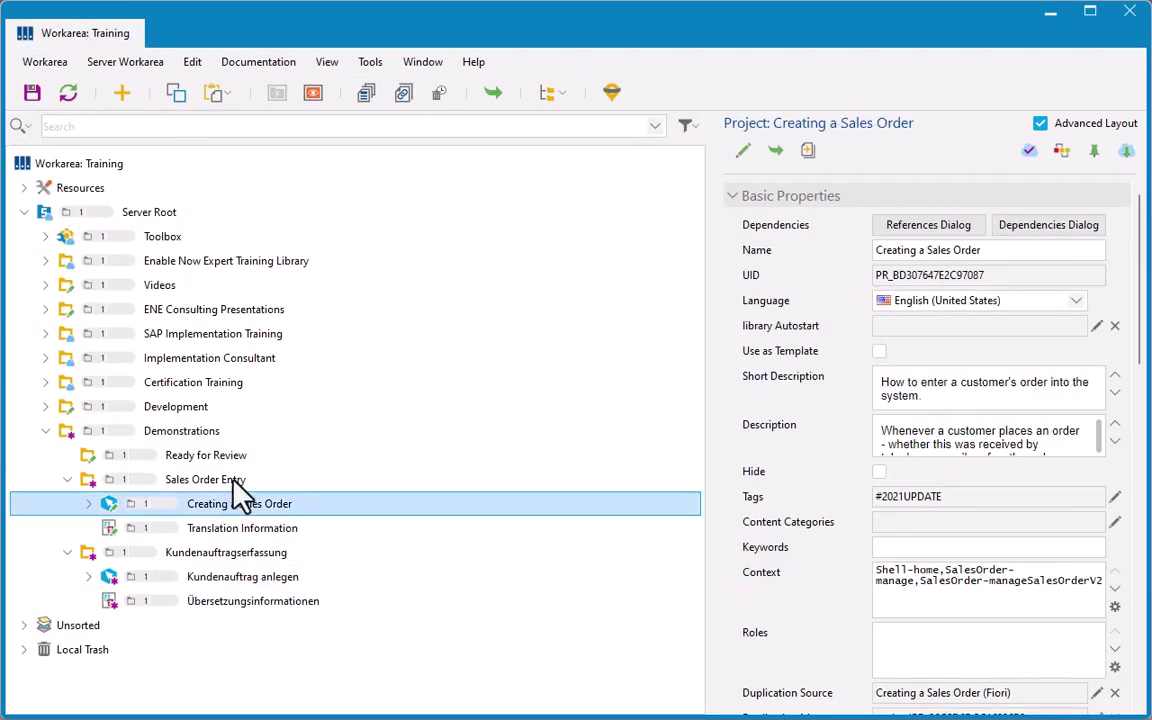
click(205, 480)
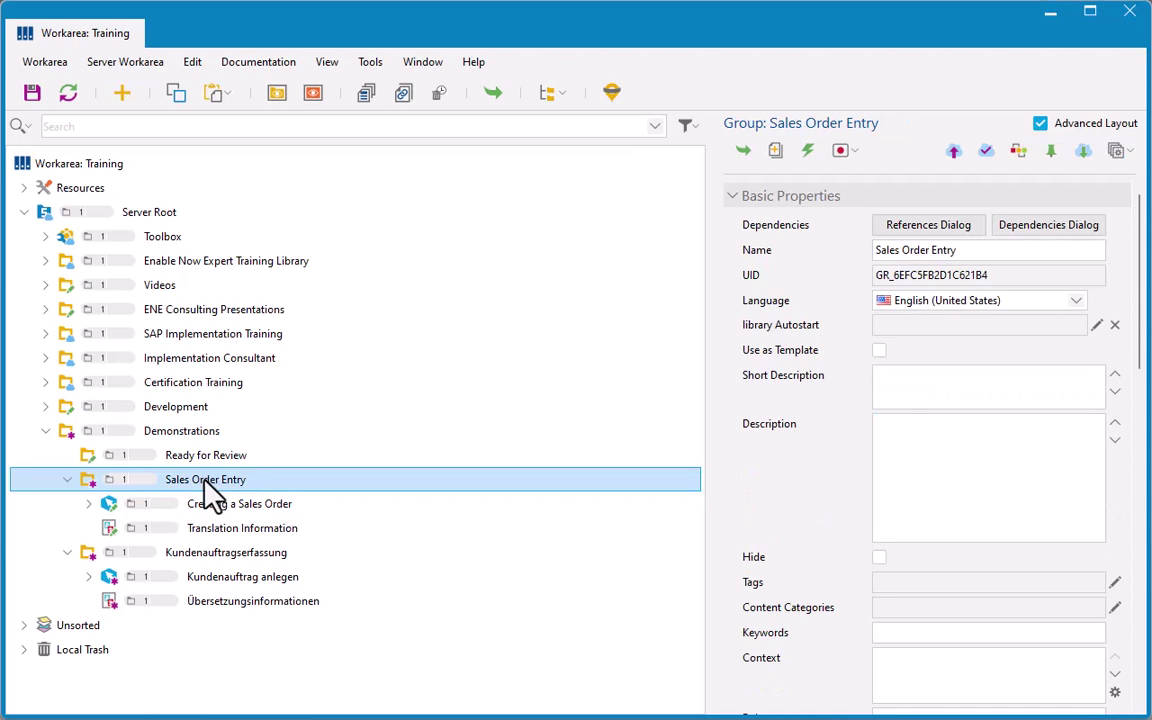
click(371, 64)
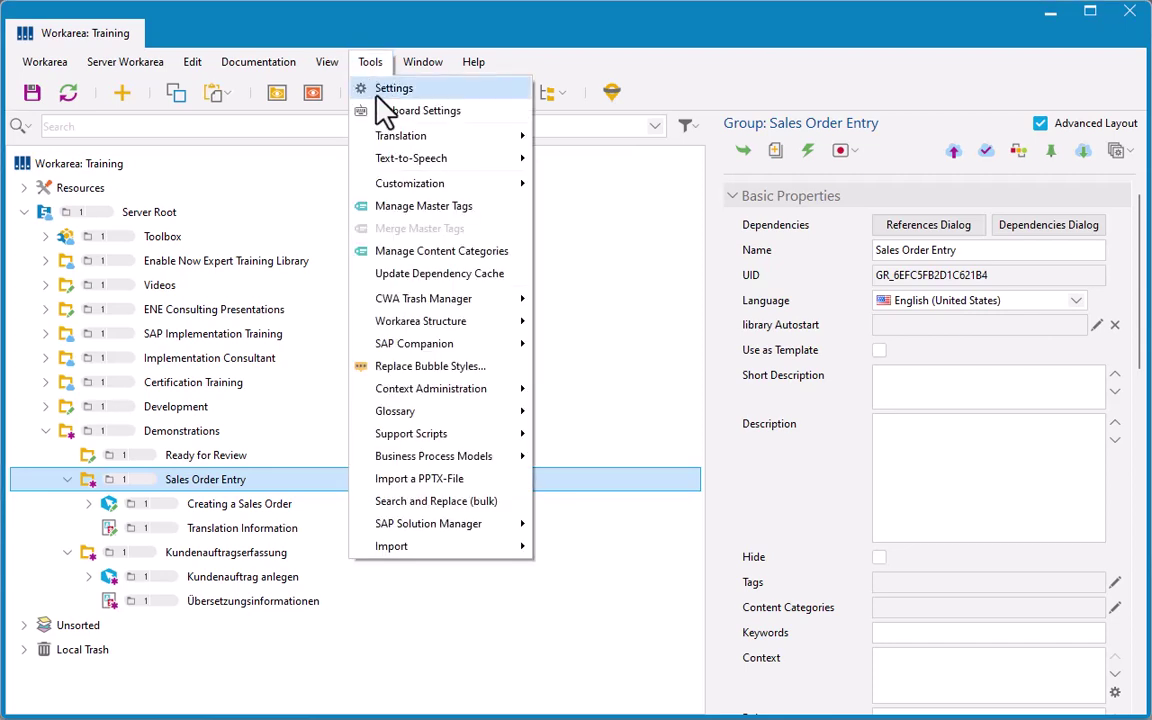
mouse_move(410, 140)
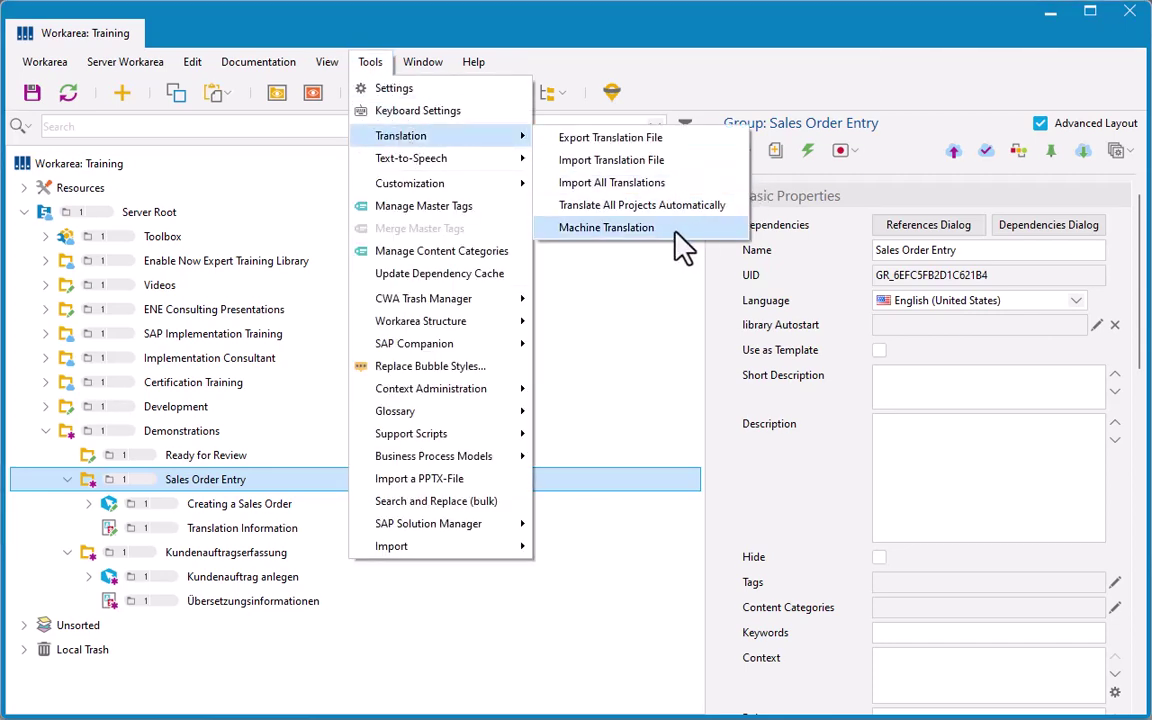
click(608, 227)
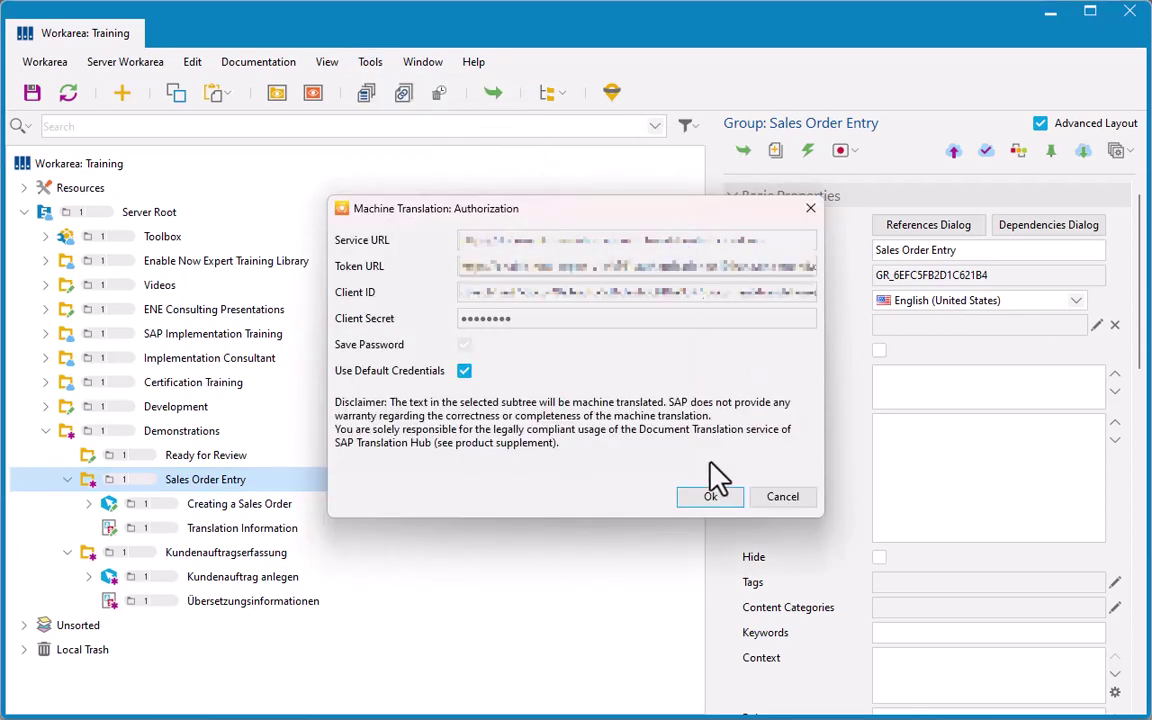
Step: Authorize and translate into German (Germany), including generated project texts
click(710, 497)
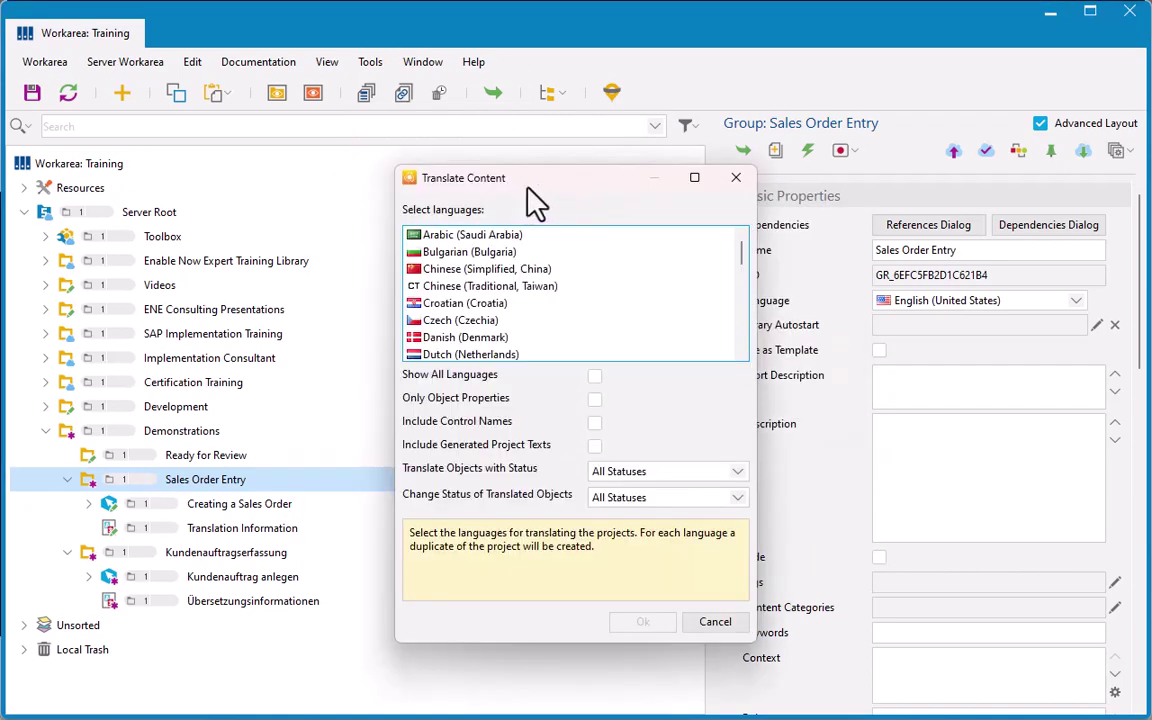
scroll(561, 296, down, 2)
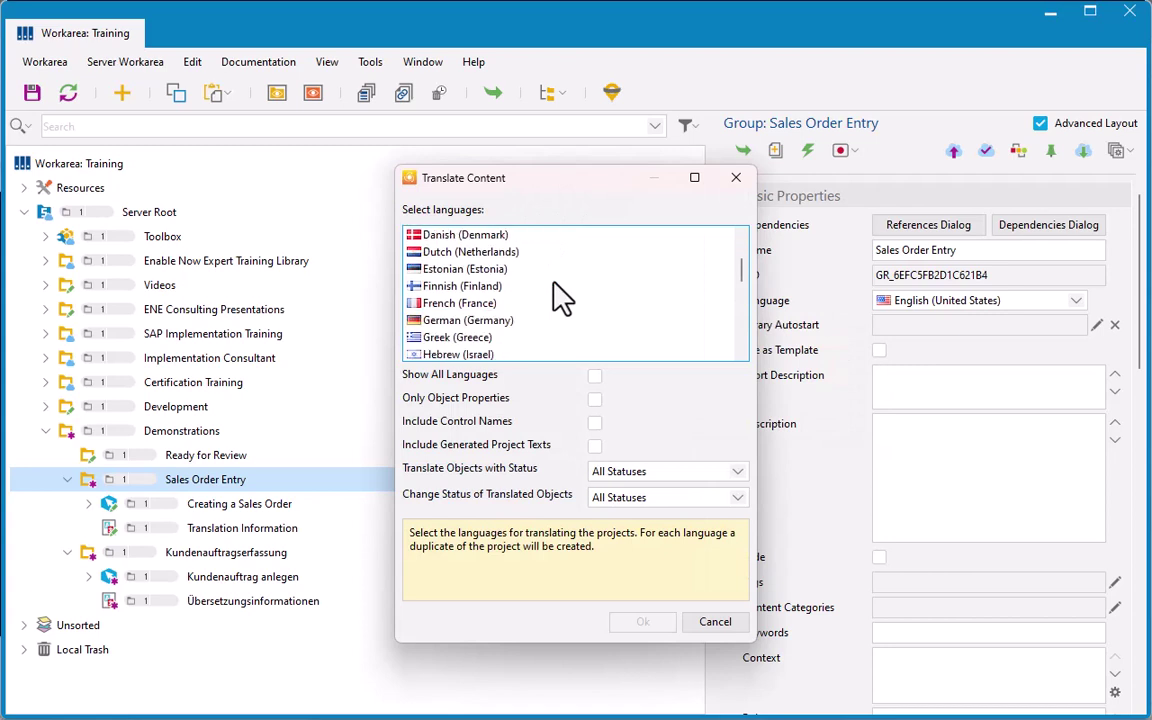
scroll(540, 301, up, 1)
scroll(515, 318, down, 2)
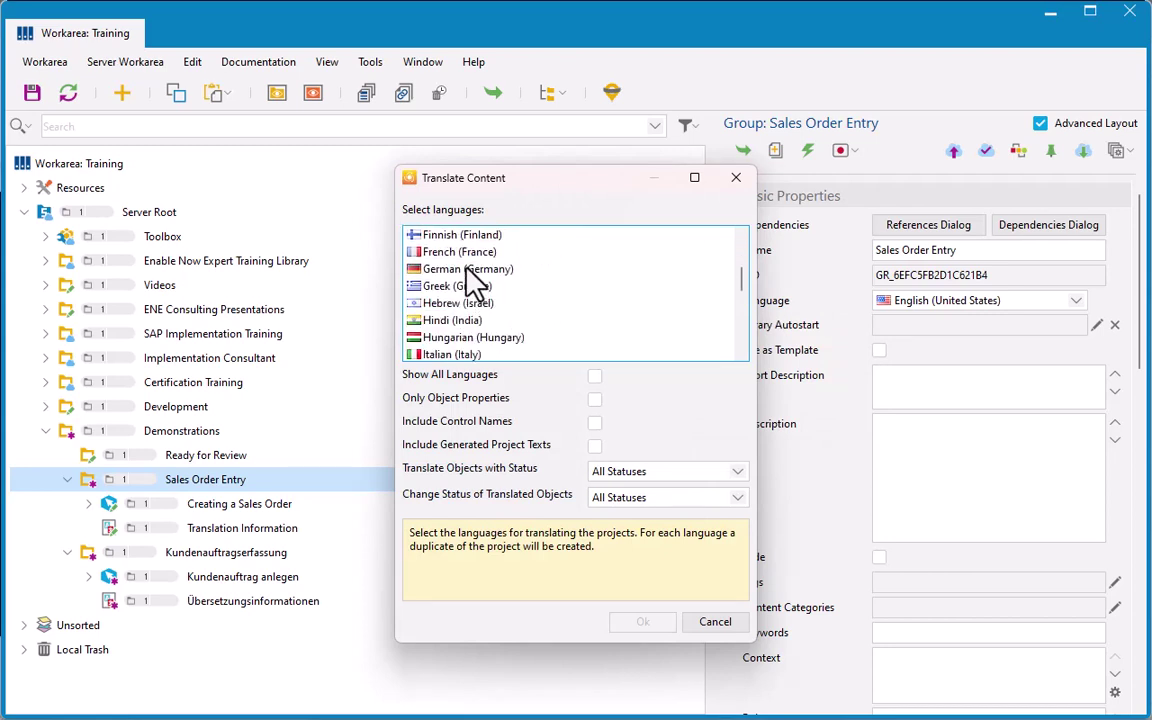
click(476, 269)
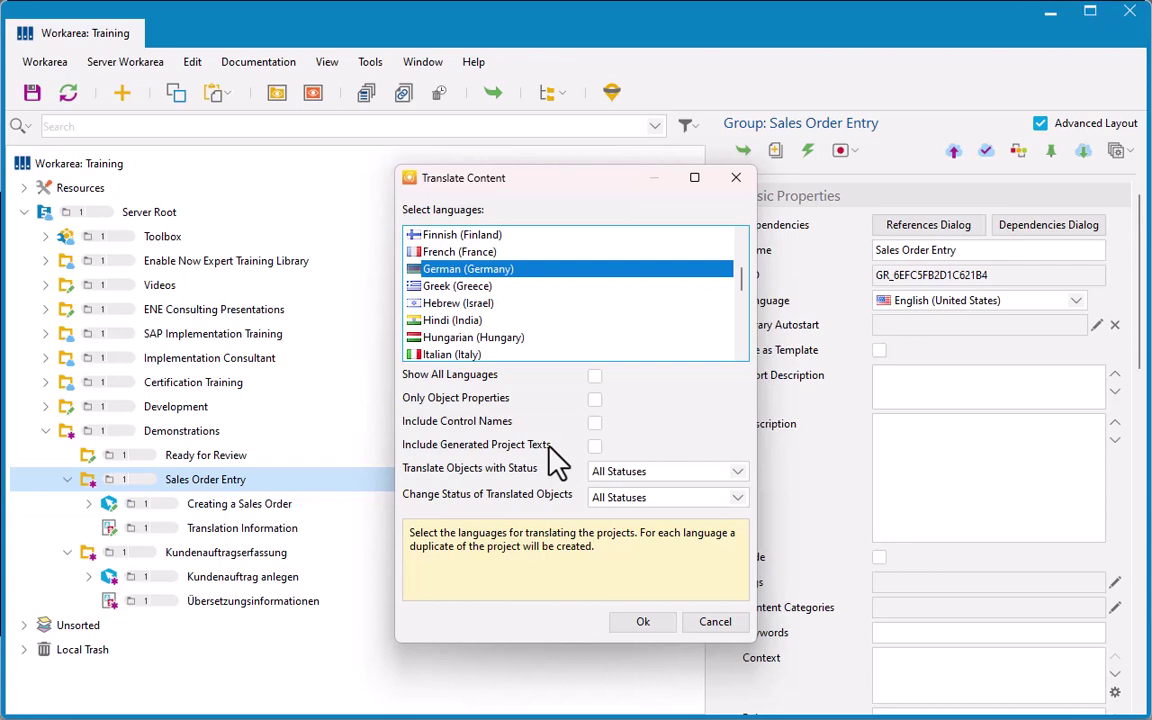
click(594, 447)
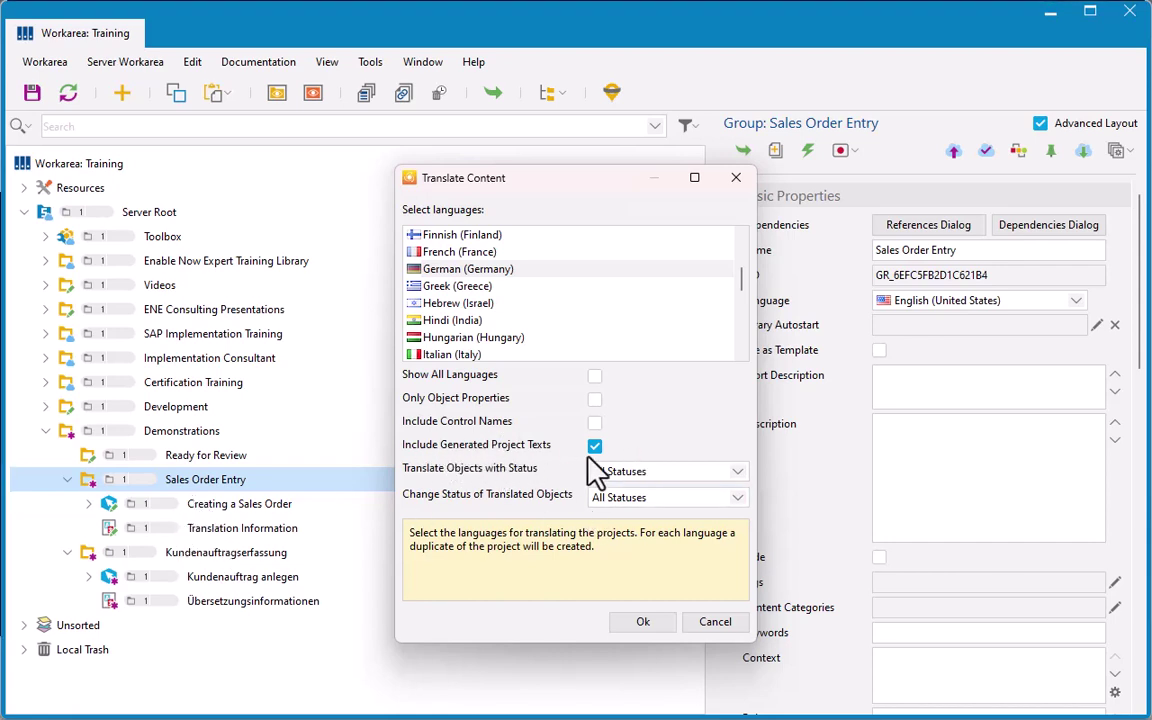
click(643, 622)
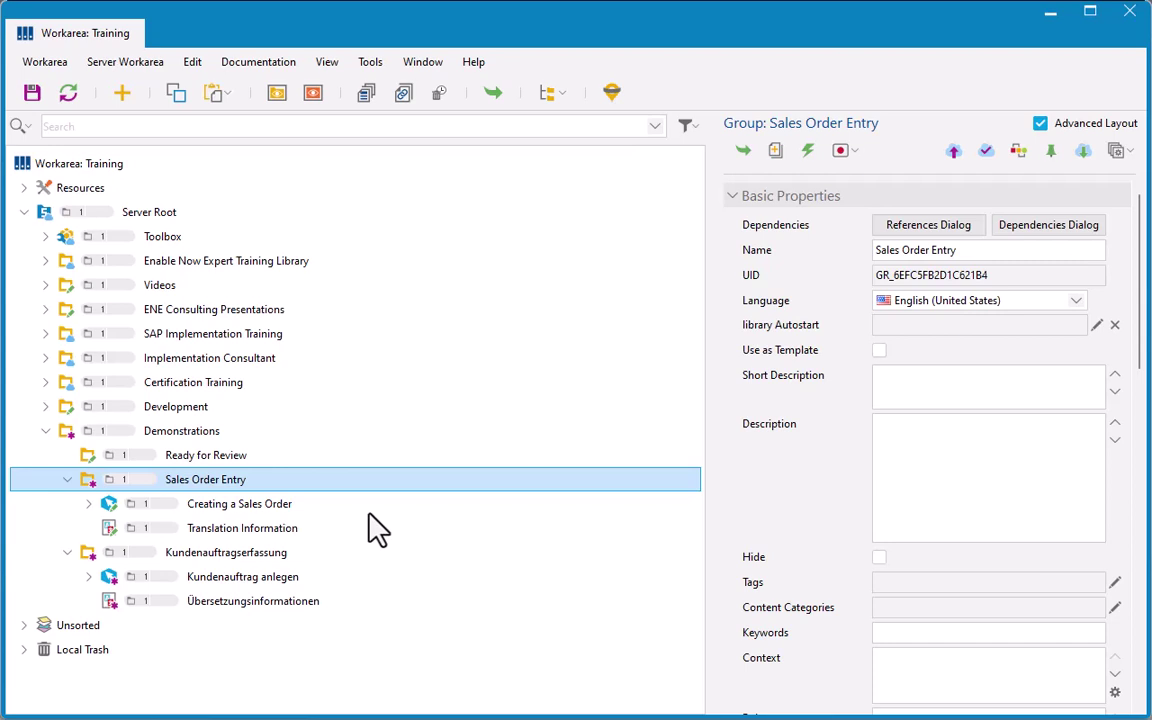
Step: Open Kundenauftrag anlegen and inspect the Manage Sales Orders tile step's Mouse Action properties
click(219, 582)
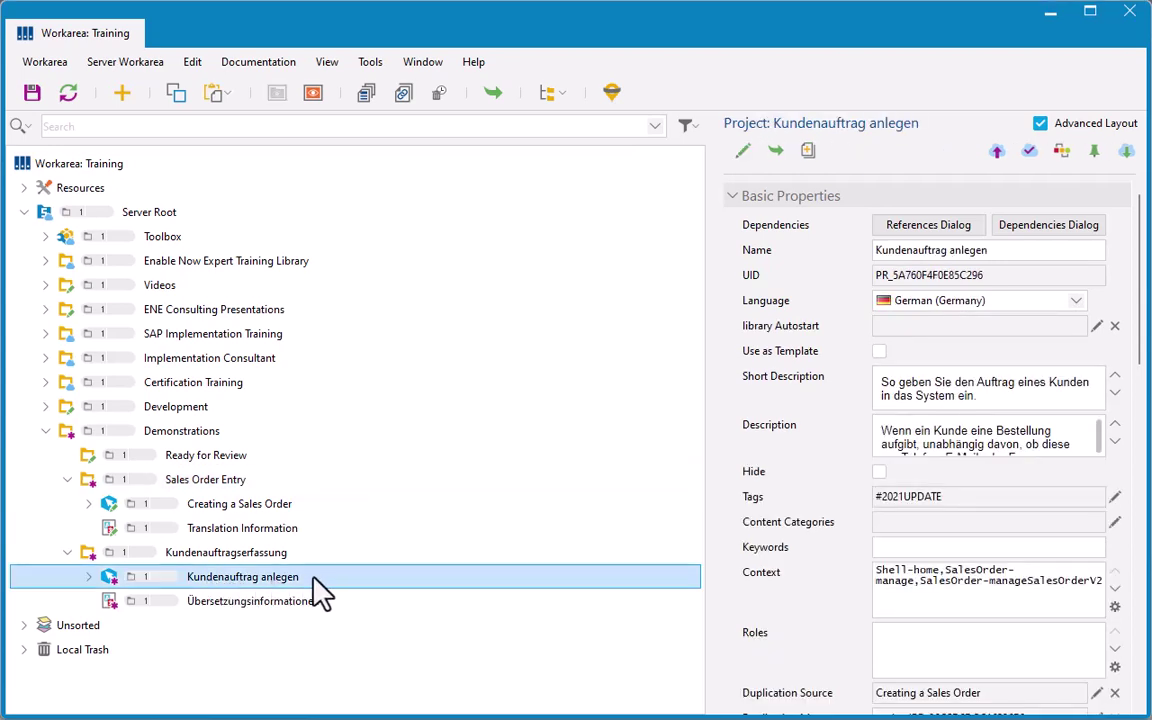
double_click(241, 578)
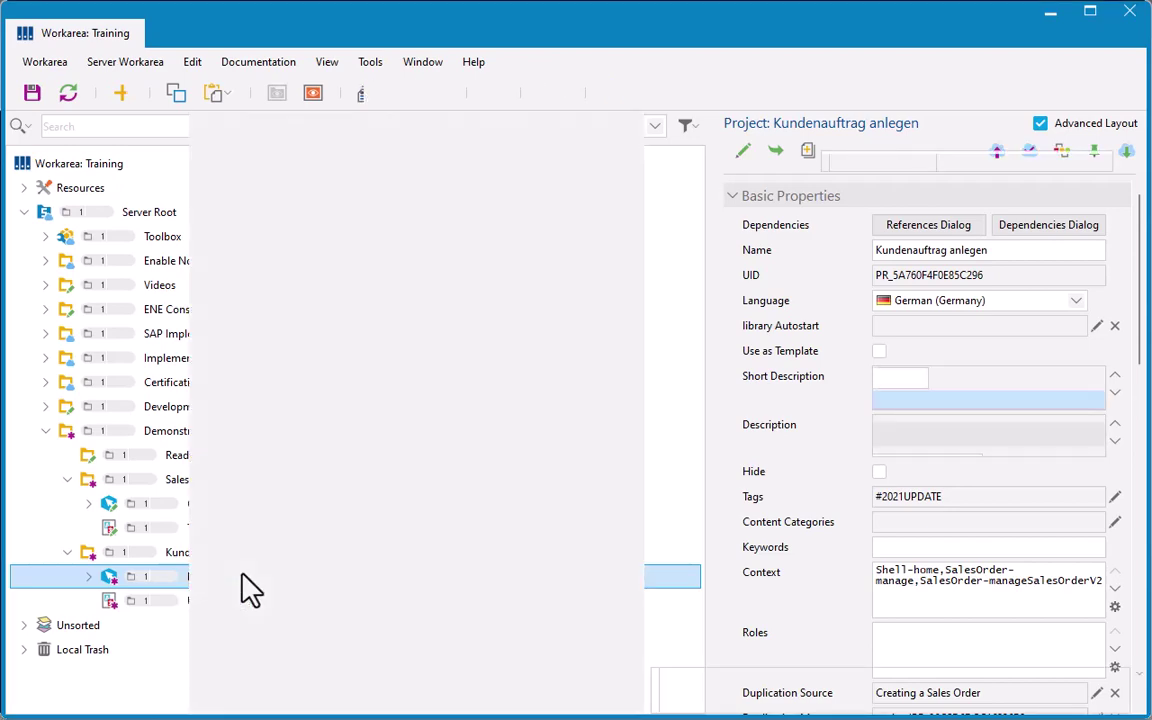
scroll(120, 465, down, 5)
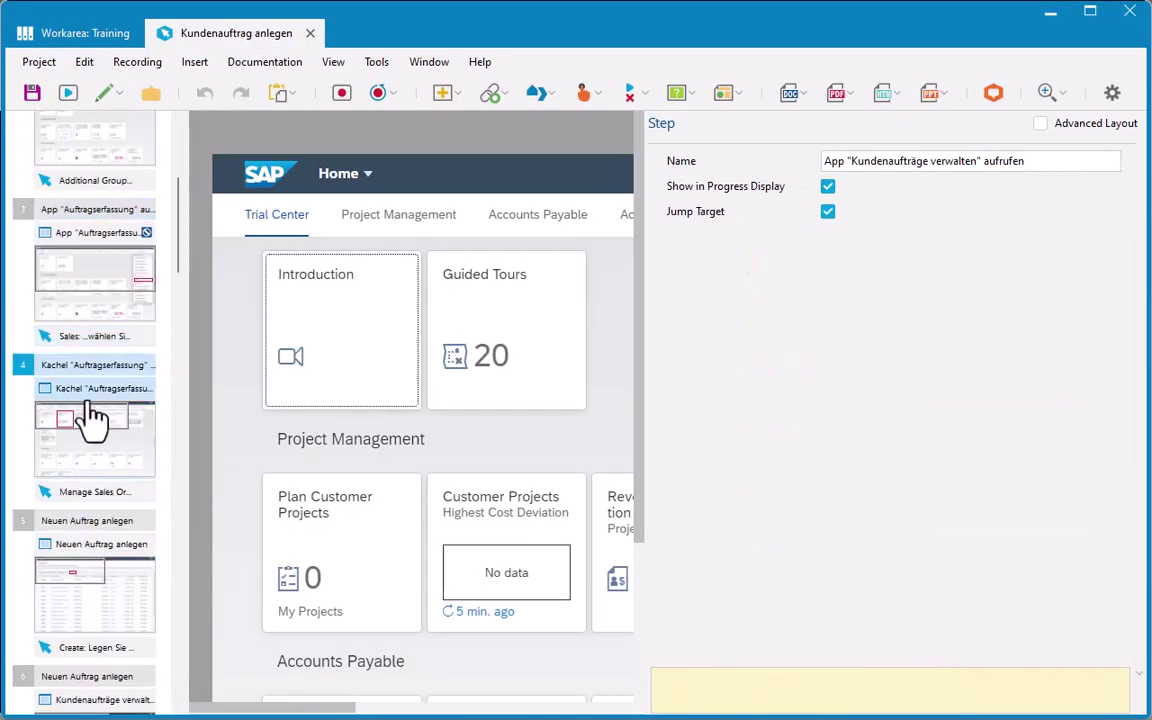
click(86, 492)
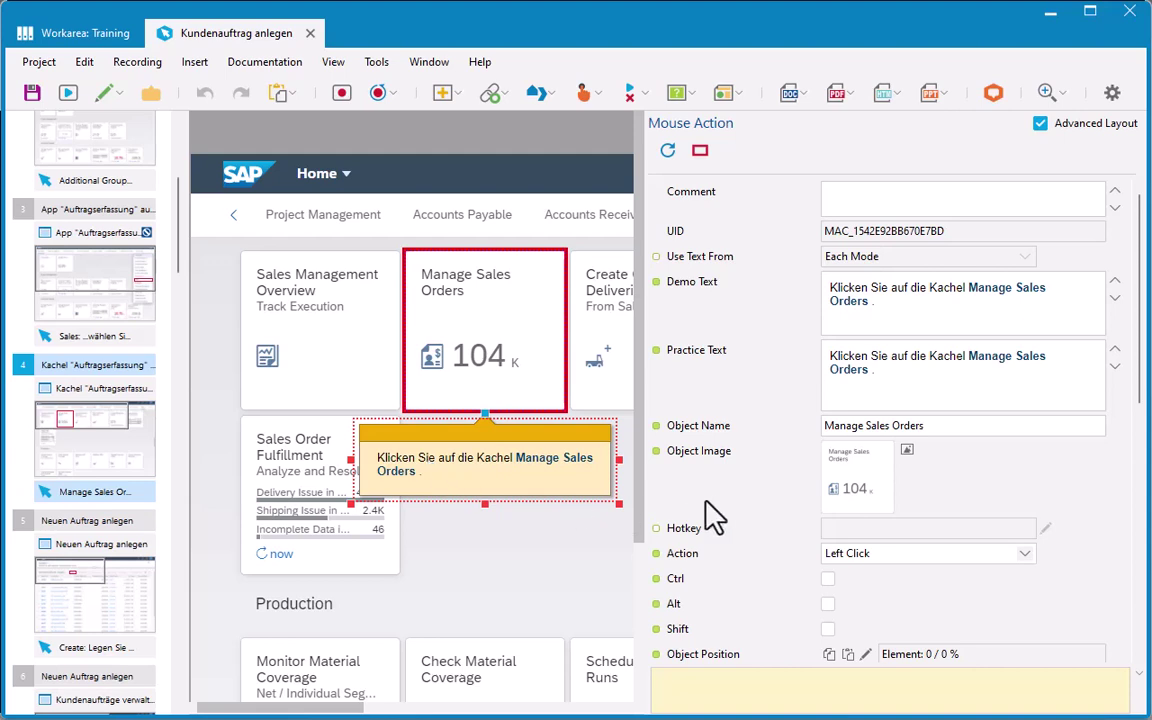
scroll(757, 500, down, 5)
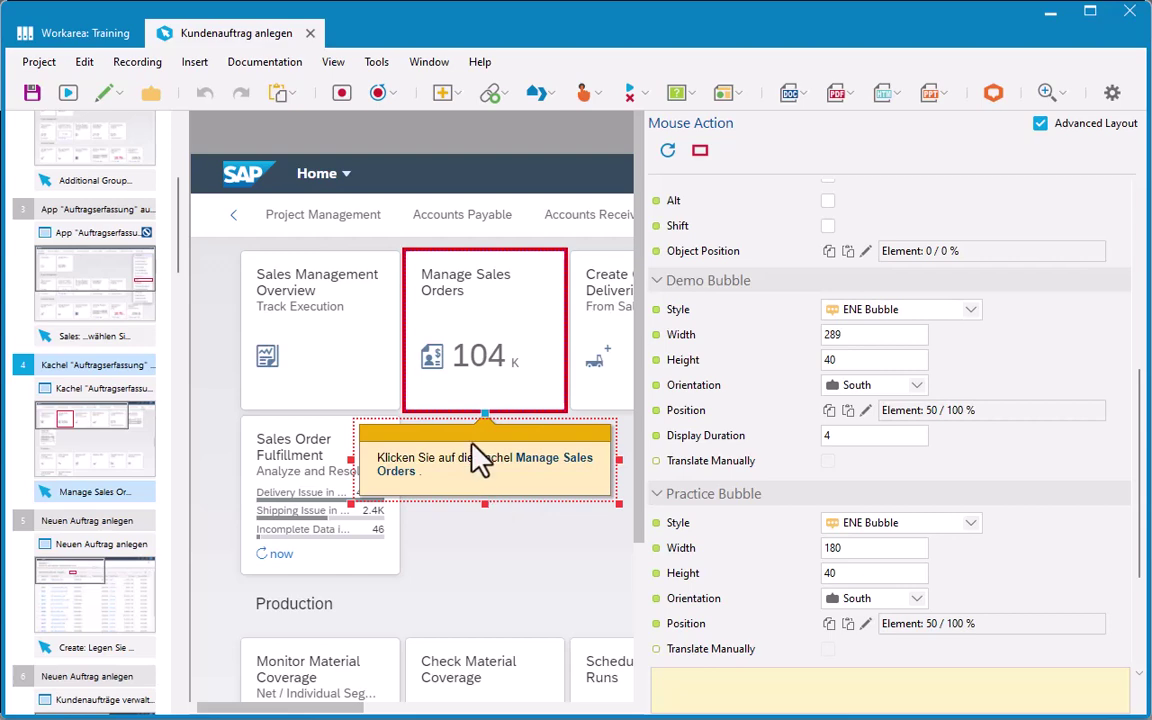
Step: Close the editor and move Kundenauftrag anlegen into the Ready for Review group
click(310, 33)
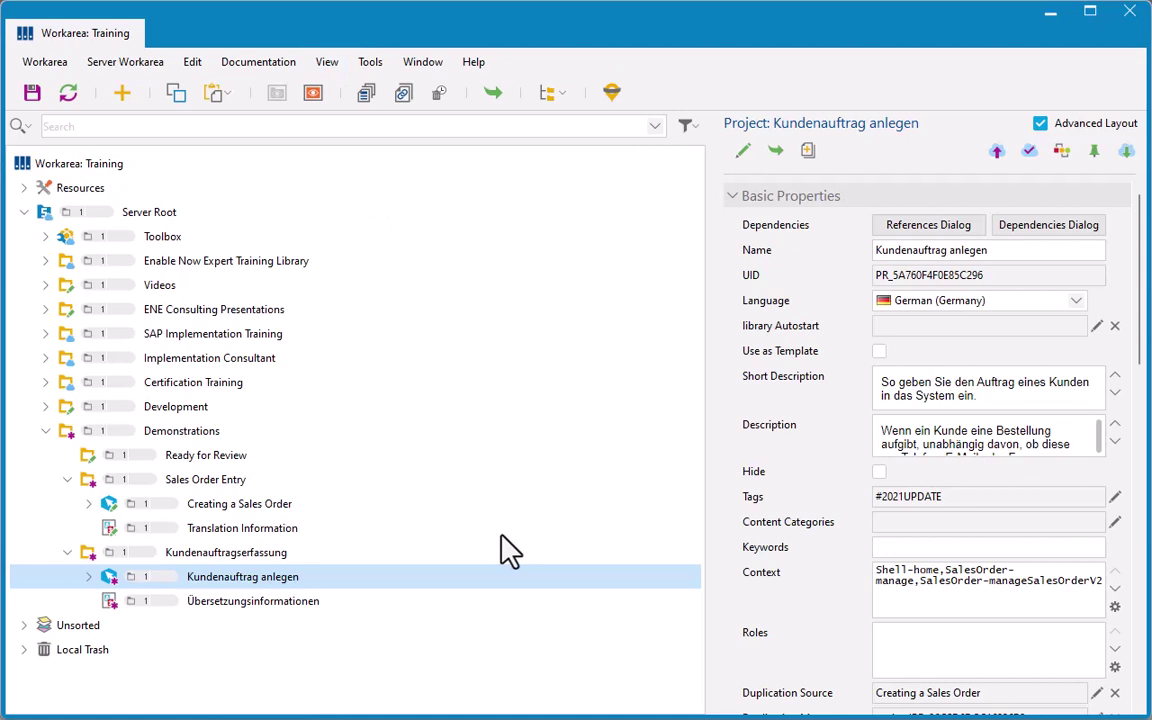
click(205, 480)
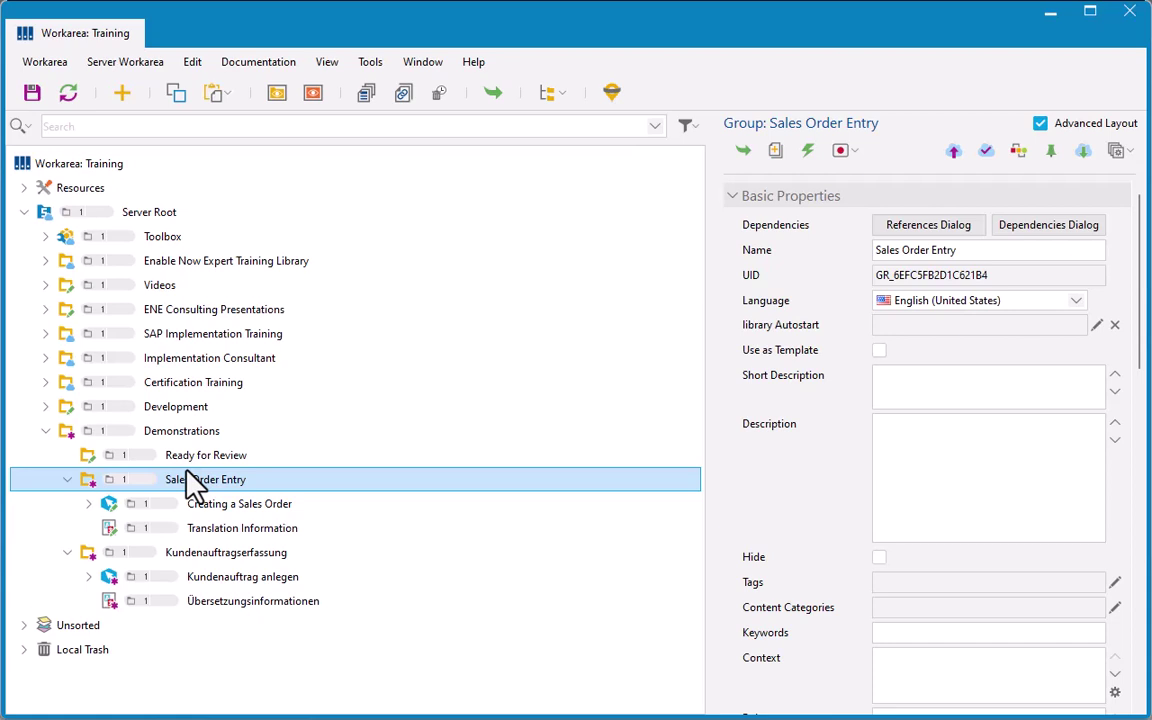
click(253, 582)
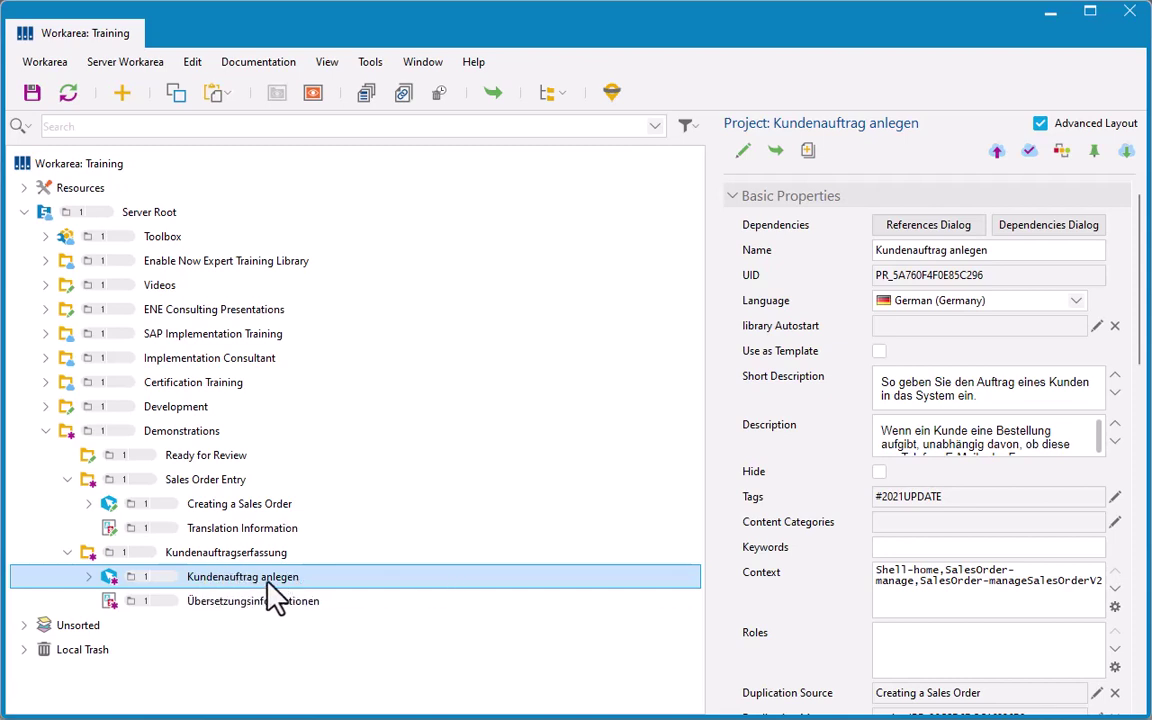
drag(268, 583, 233, 460)
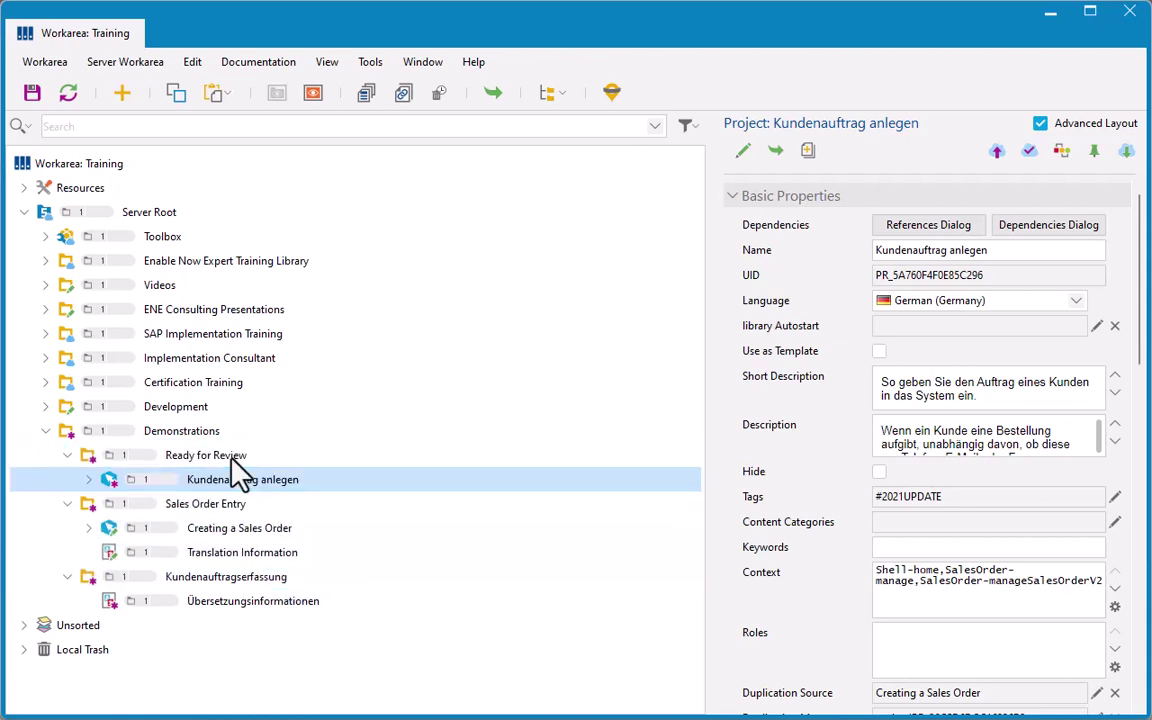
click(230, 579)
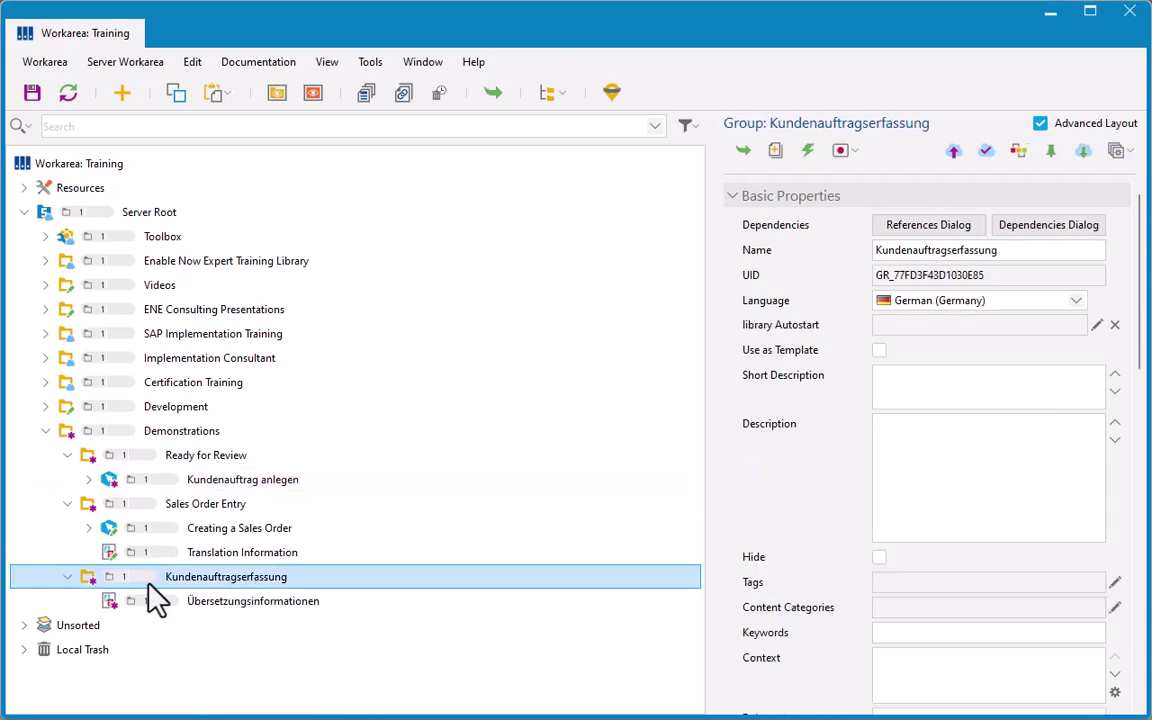
click(285, 604)
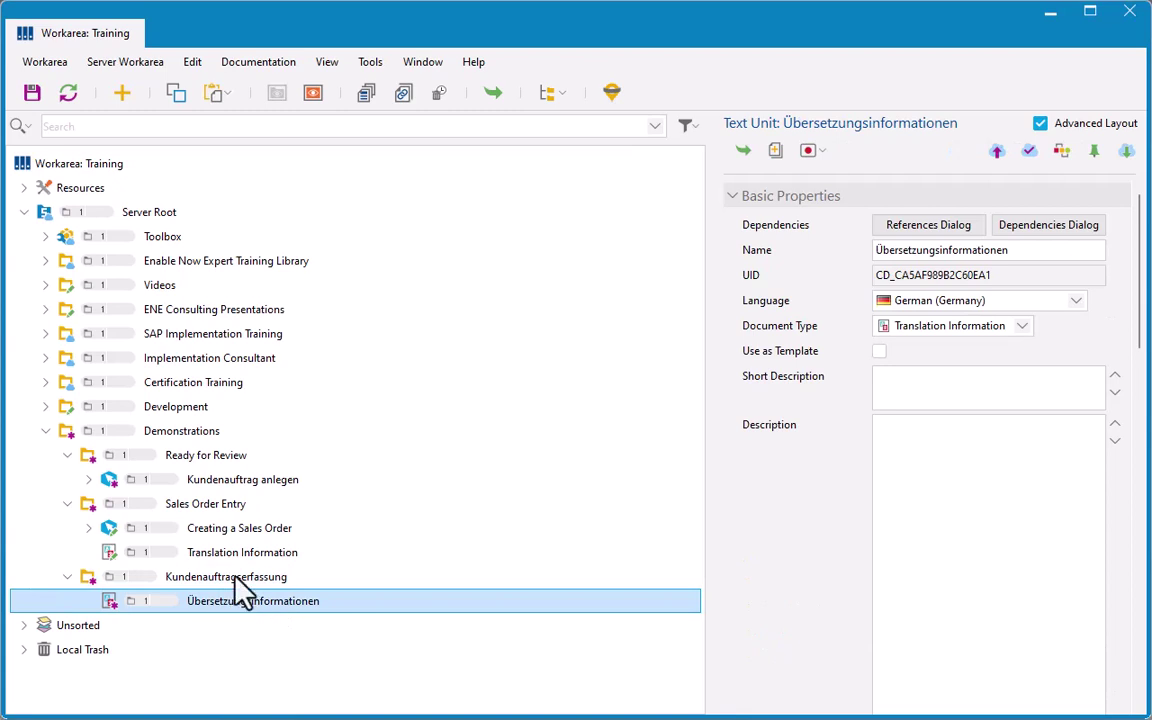
click(243, 488)
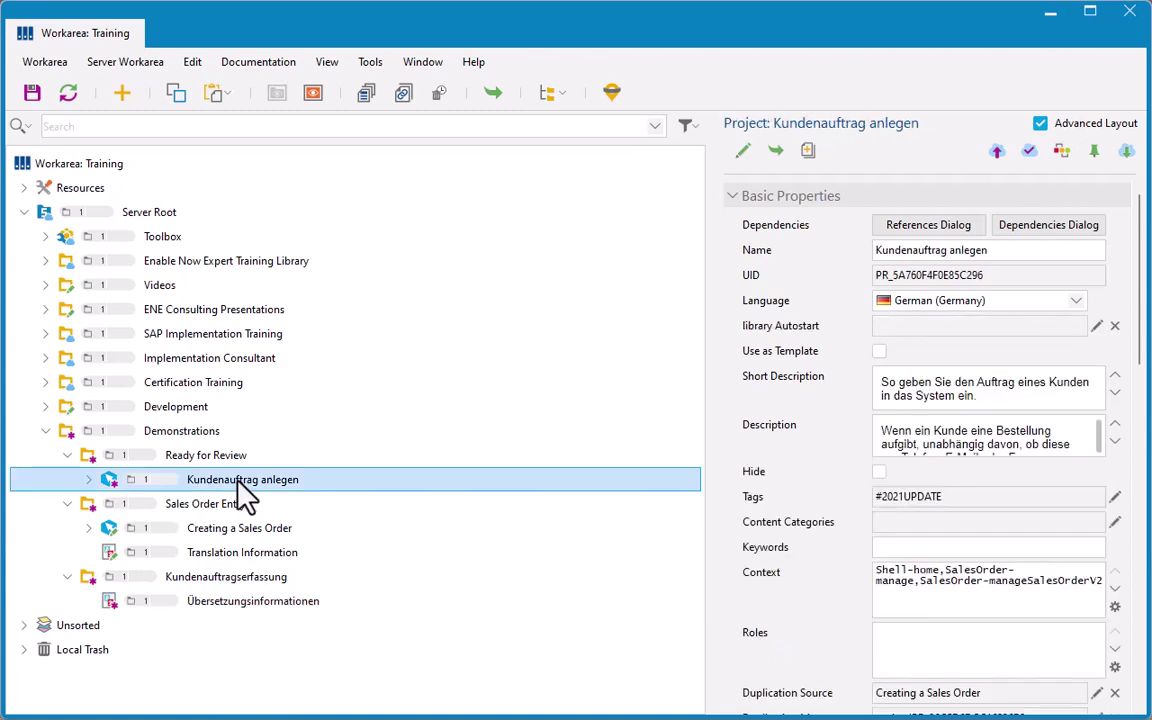
Step: Save the Demonstrations folder with all its contents to the server
click(182, 432)
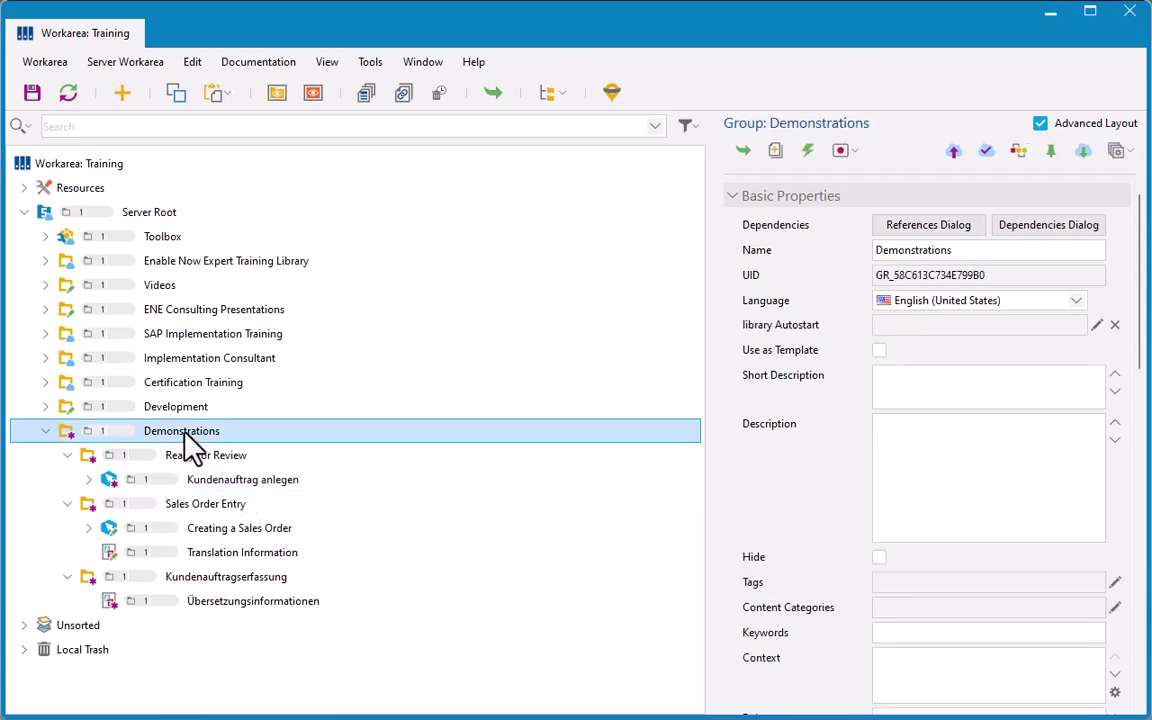
click(1125, 150)
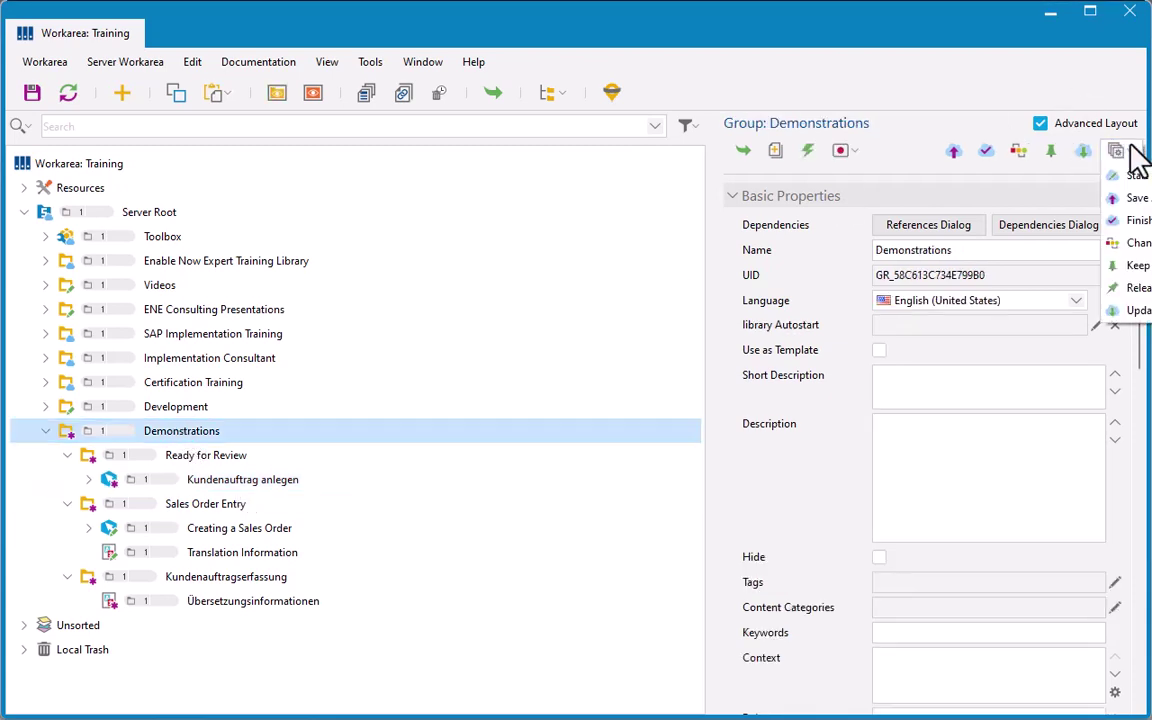
click(1132, 198)
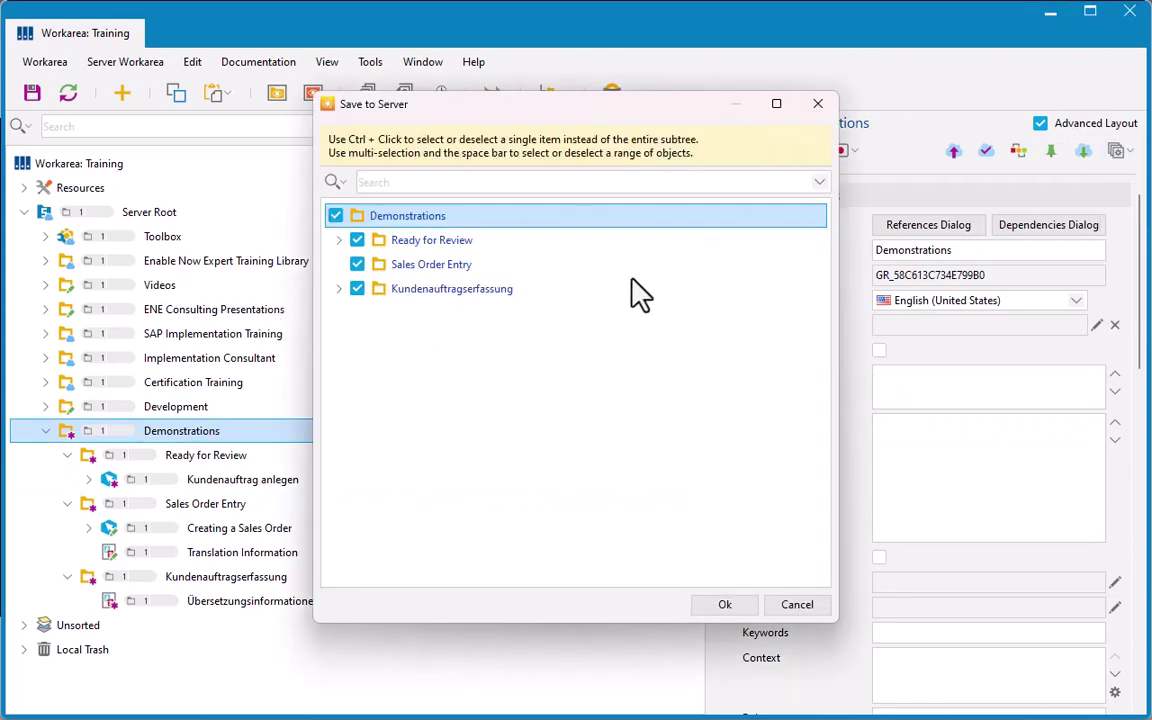
click(735, 610)
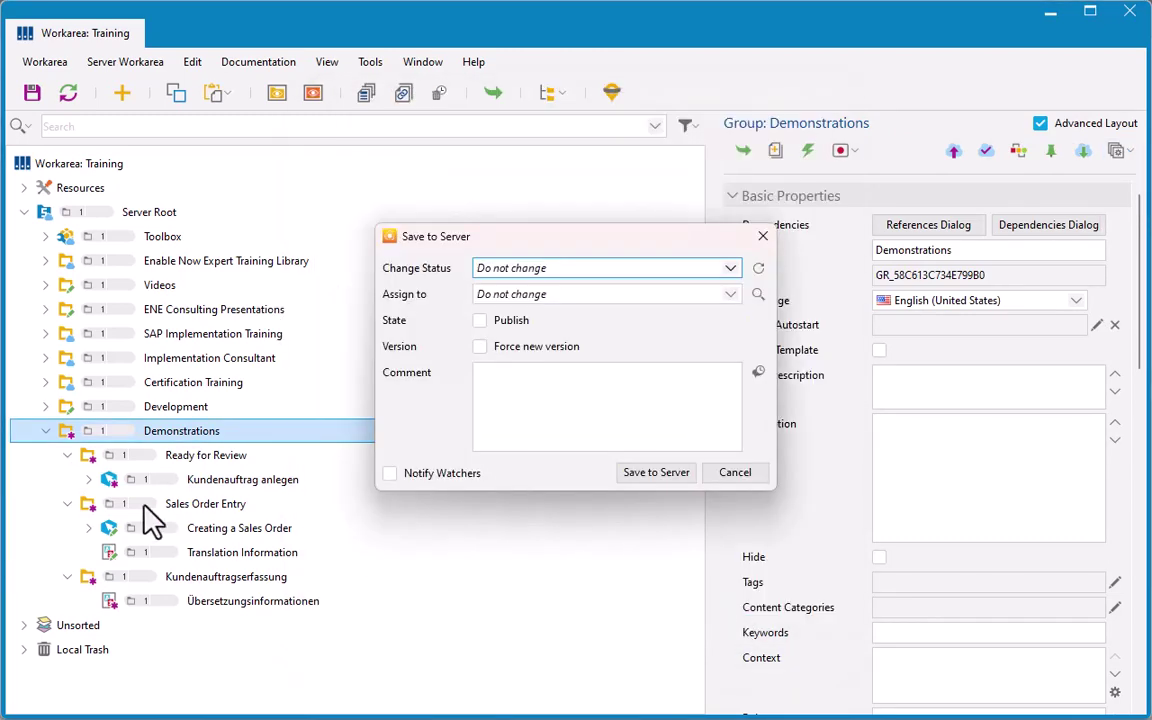
click(685, 470)
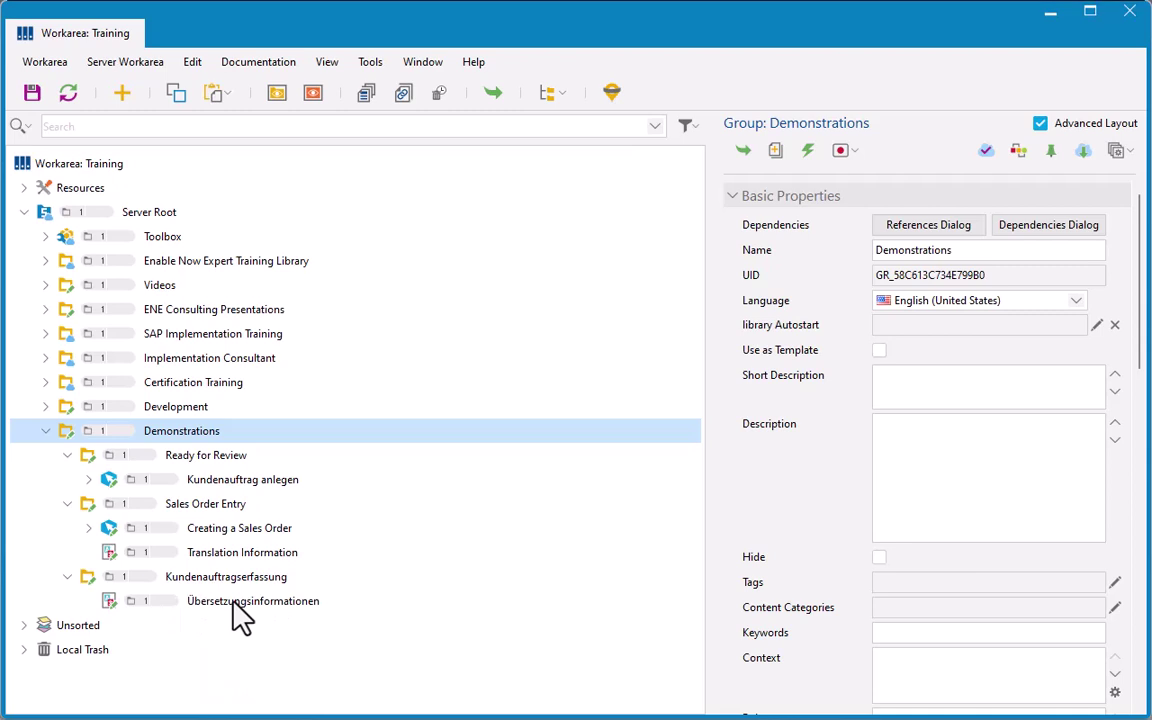
click(200, 503)
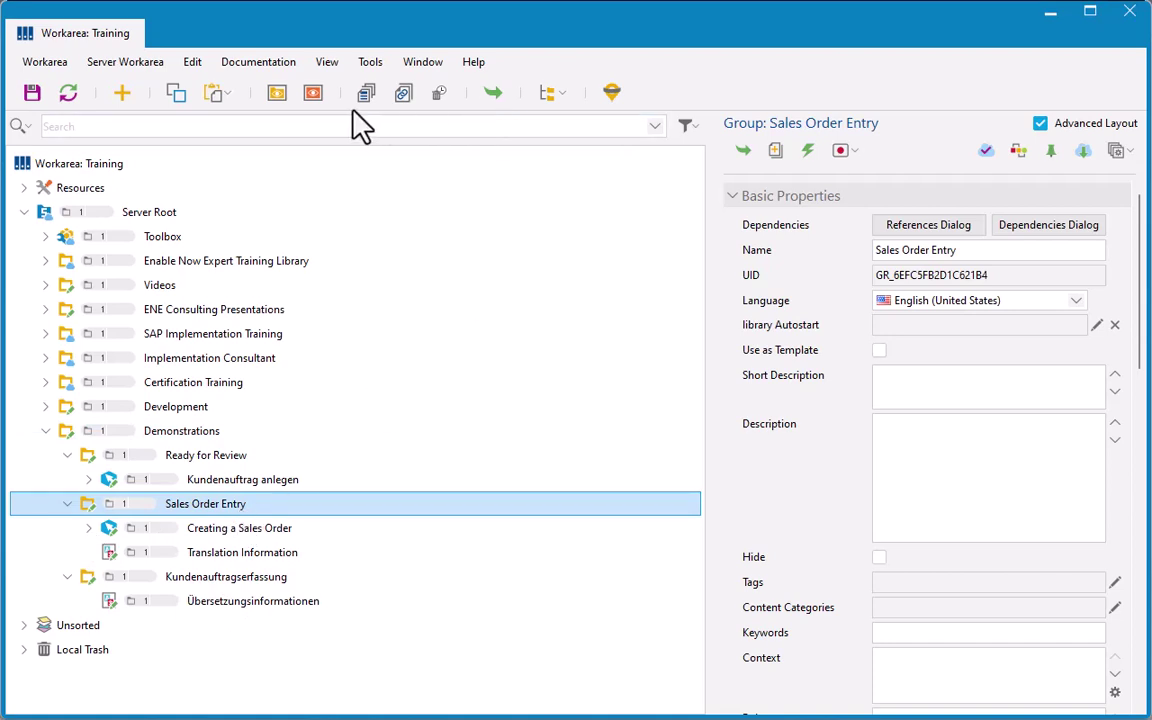
Step: Authorize machine translation and target German (Germany), including generated project texts and control names
click(368, 68)
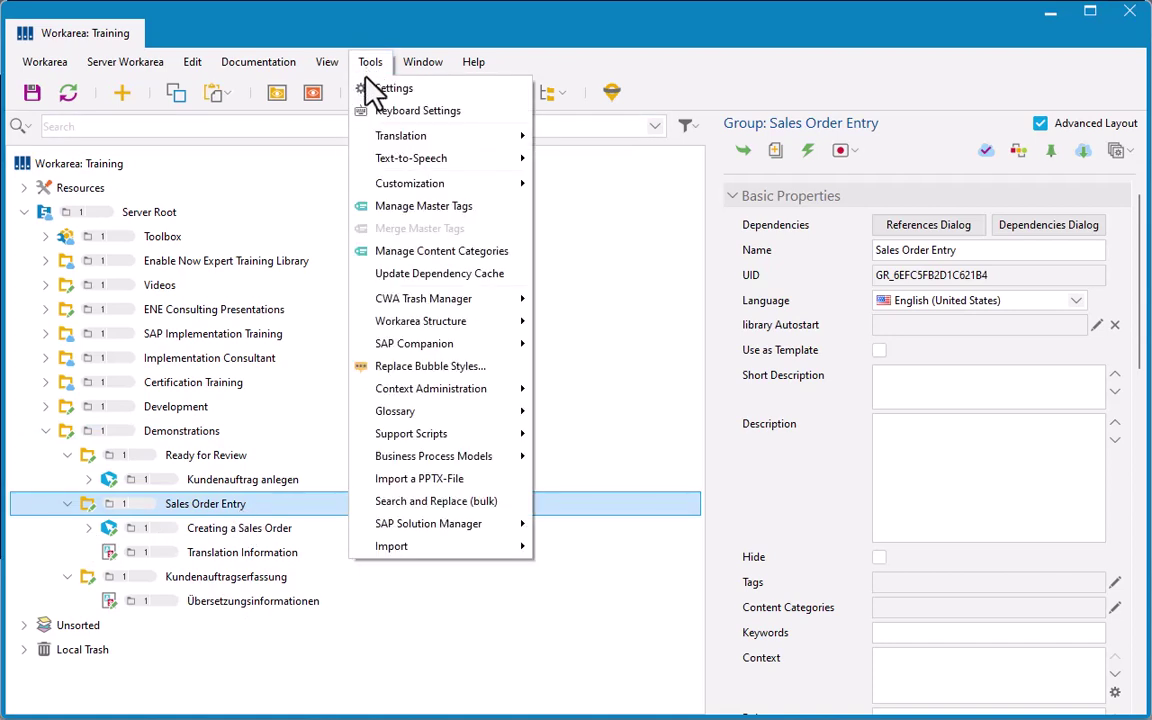
mouse_move(428, 142)
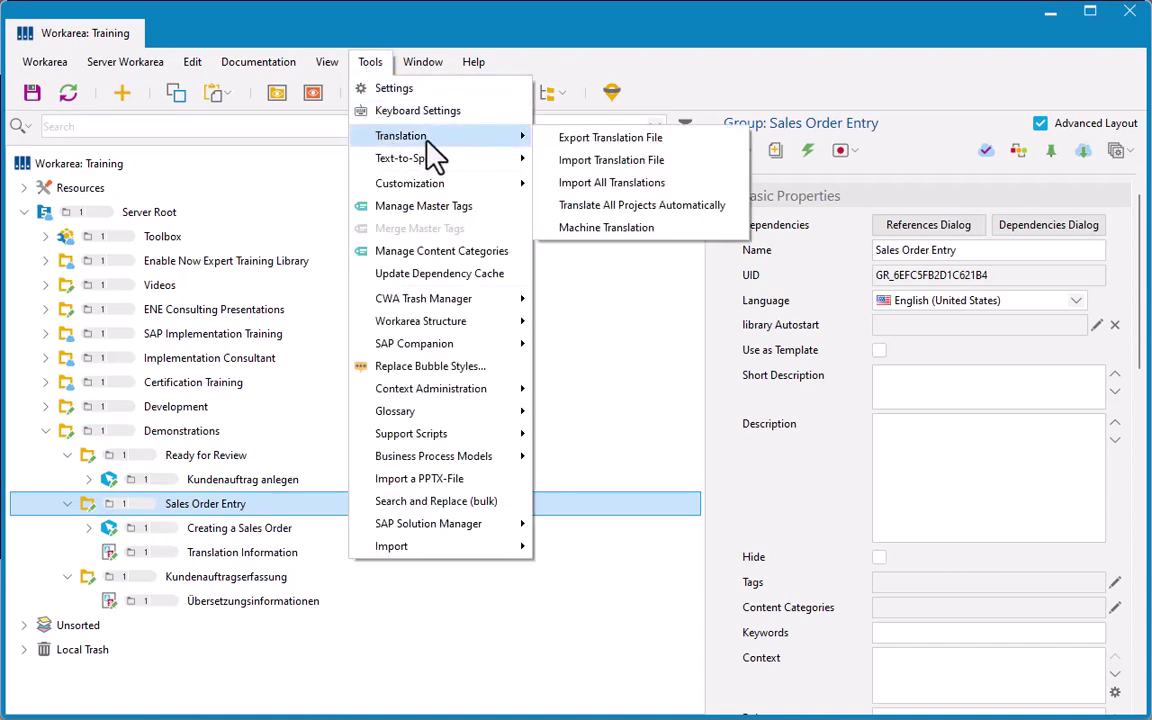
click(617, 227)
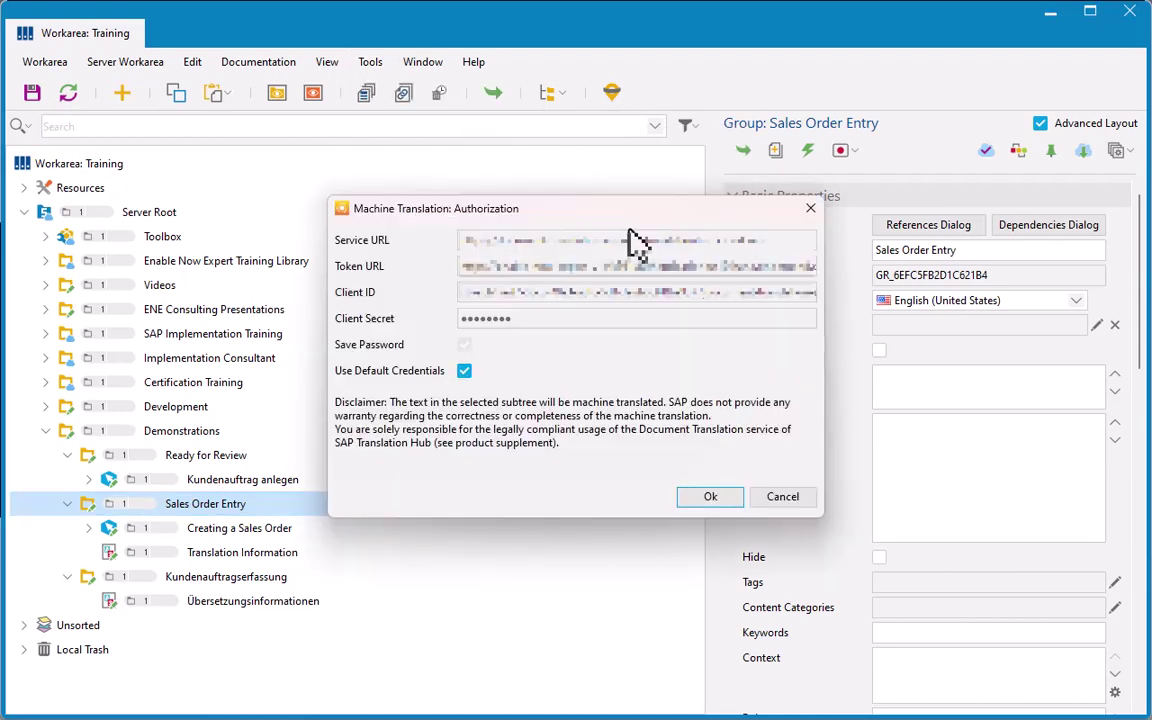
click(710, 500)
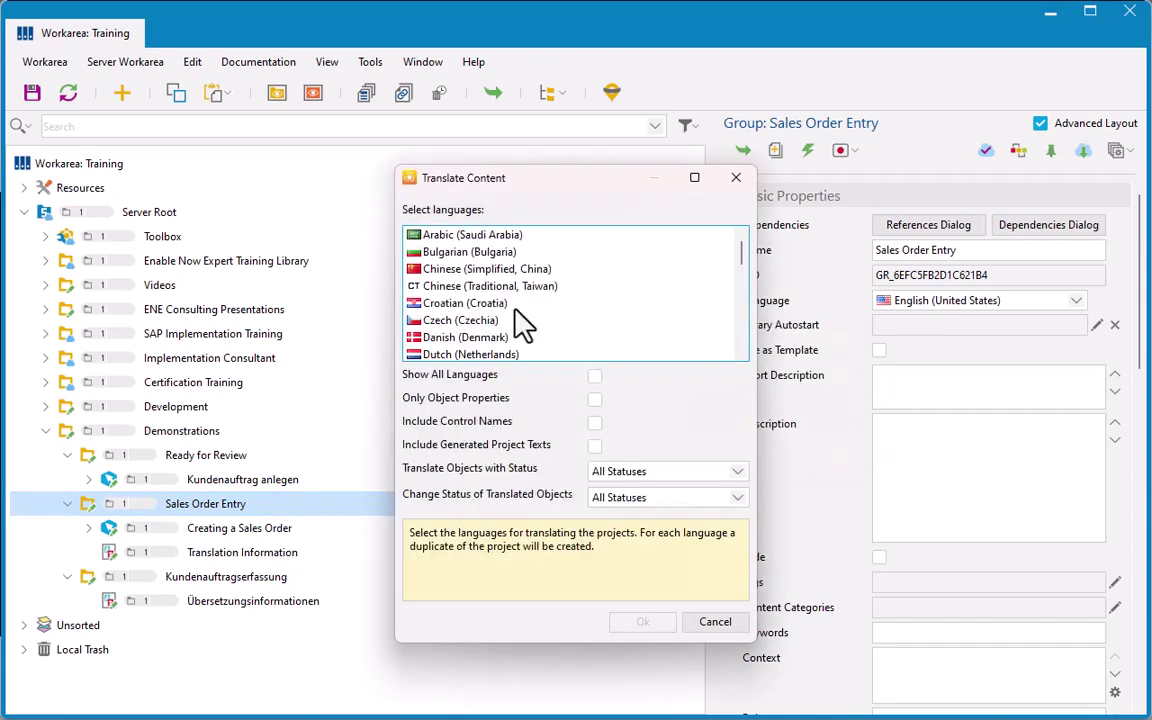
scroll(507, 329, down, 3)
click(458, 270)
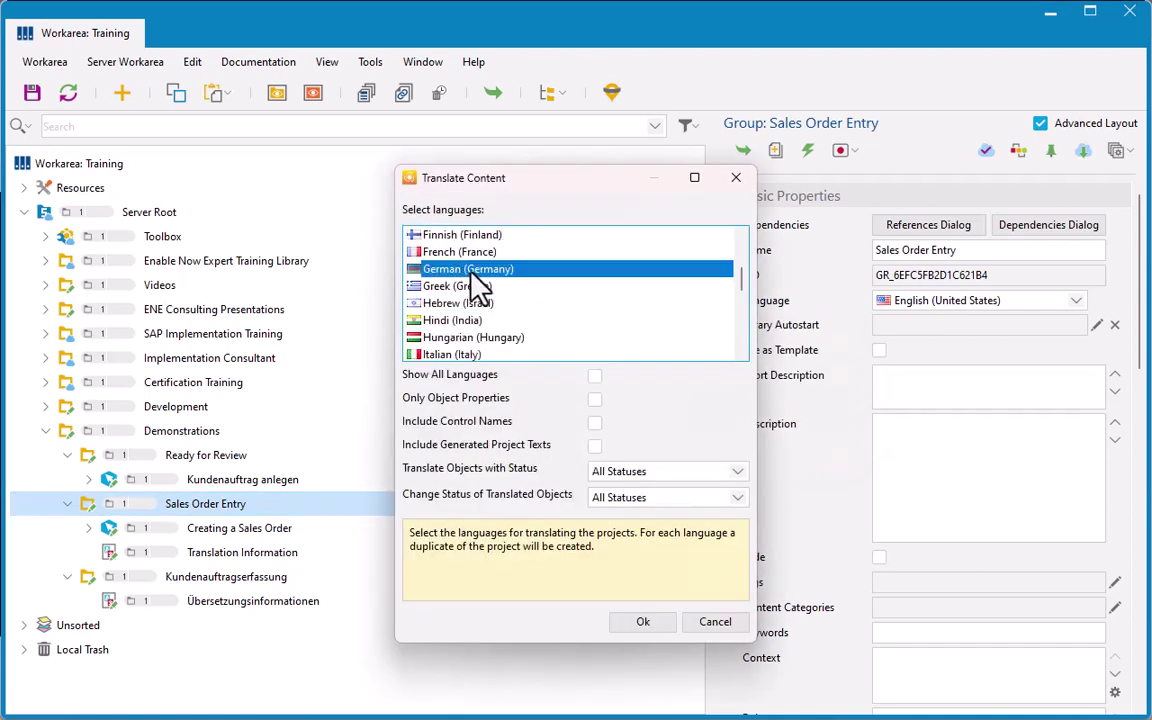
click(594, 445)
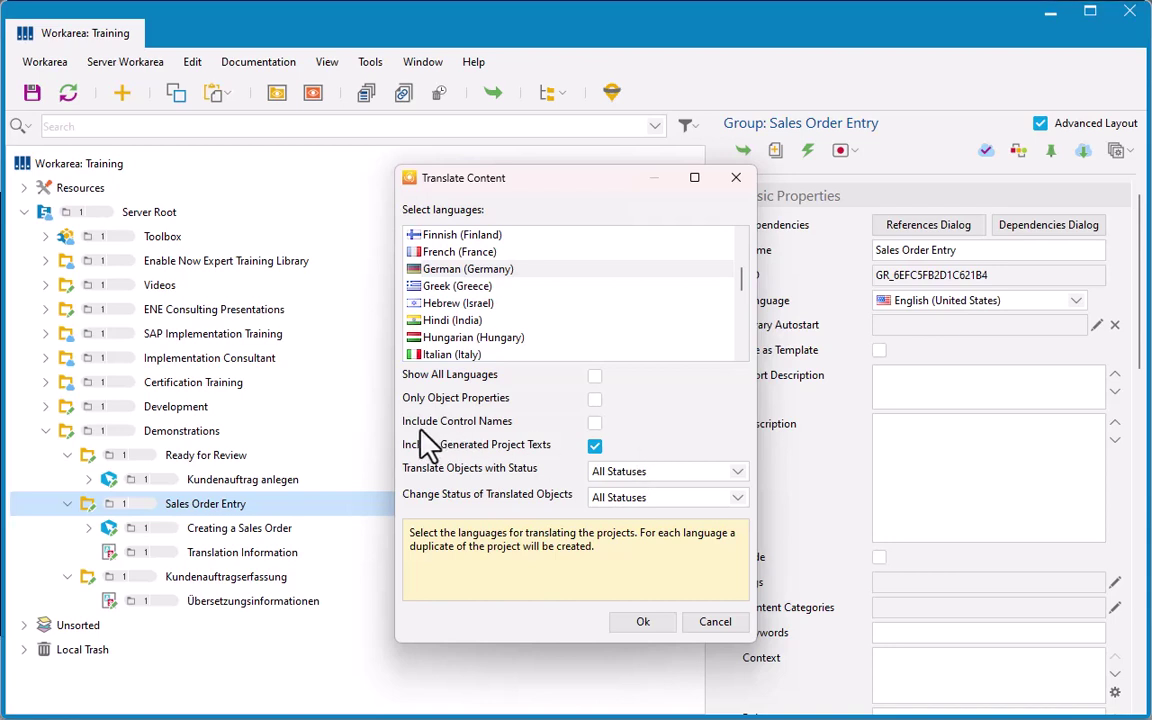
click(594, 422)
Step: Run the German machine translation, then compare Kundenauftrag anlegen's properties with Creating a Sales Order
click(642, 623)
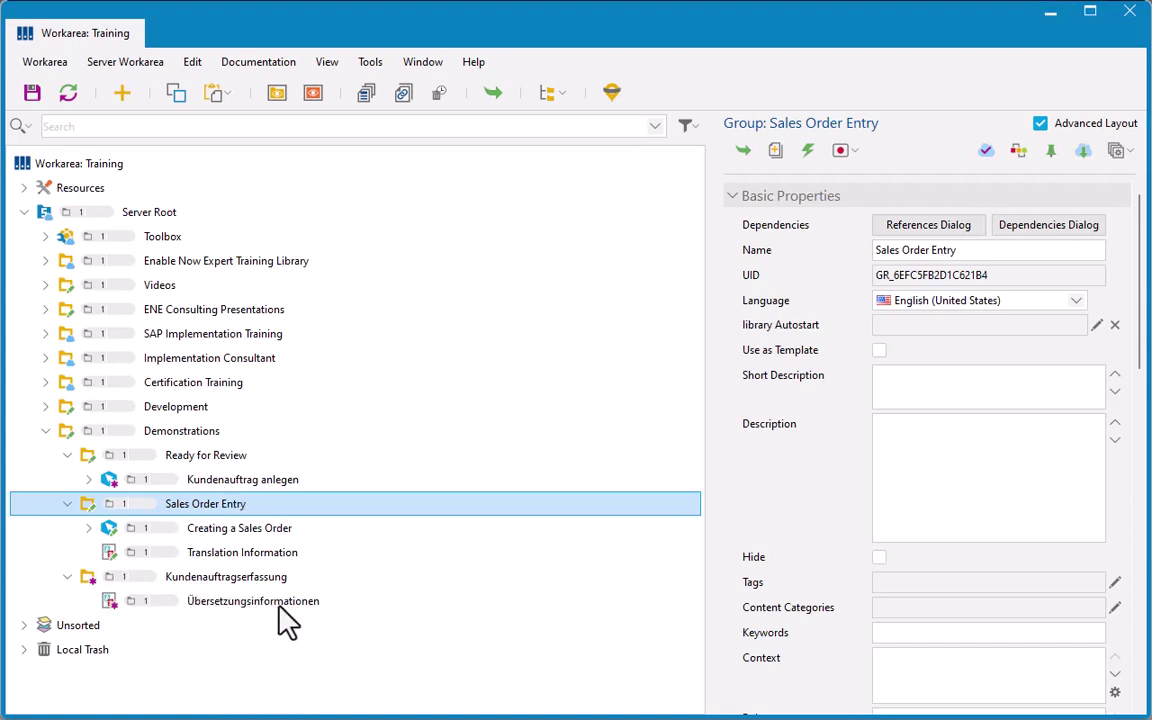
click(232, 479)
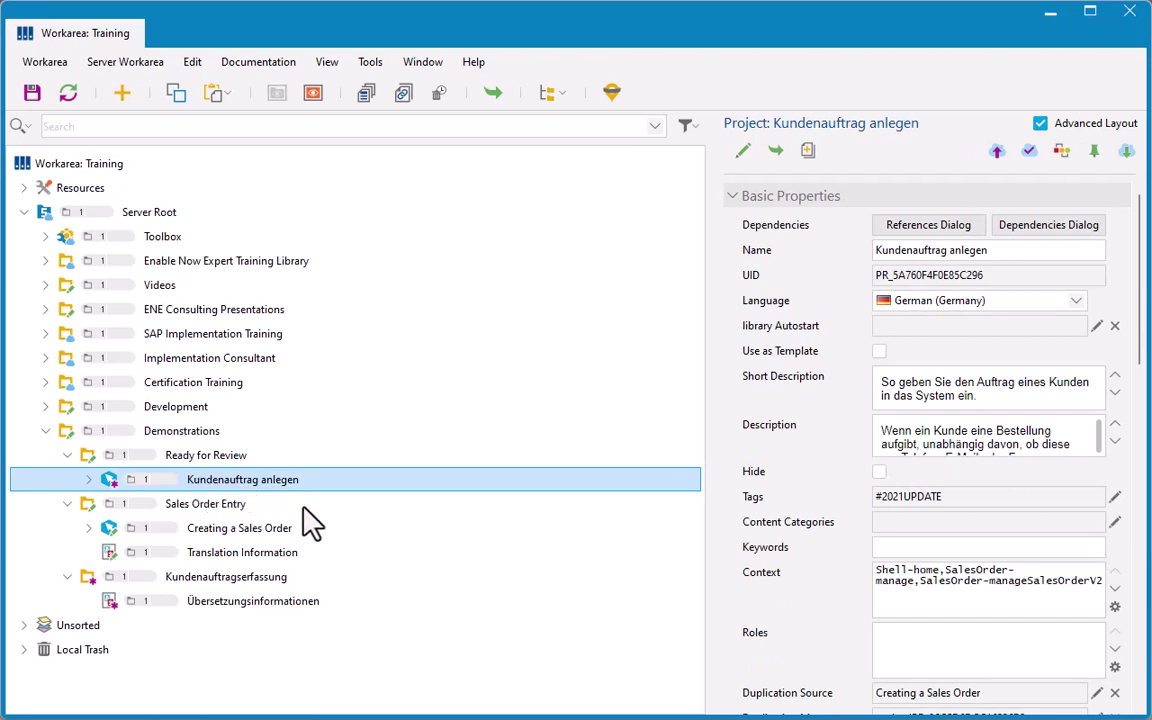
click(240, 529)
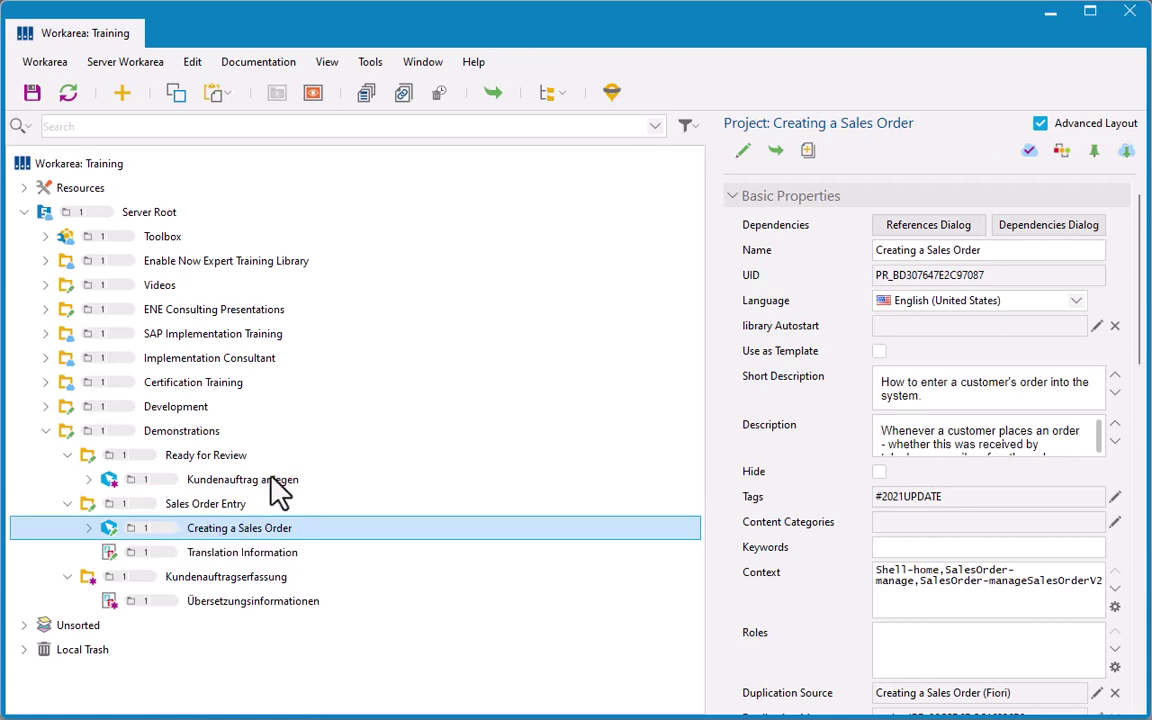
click(242, 480)
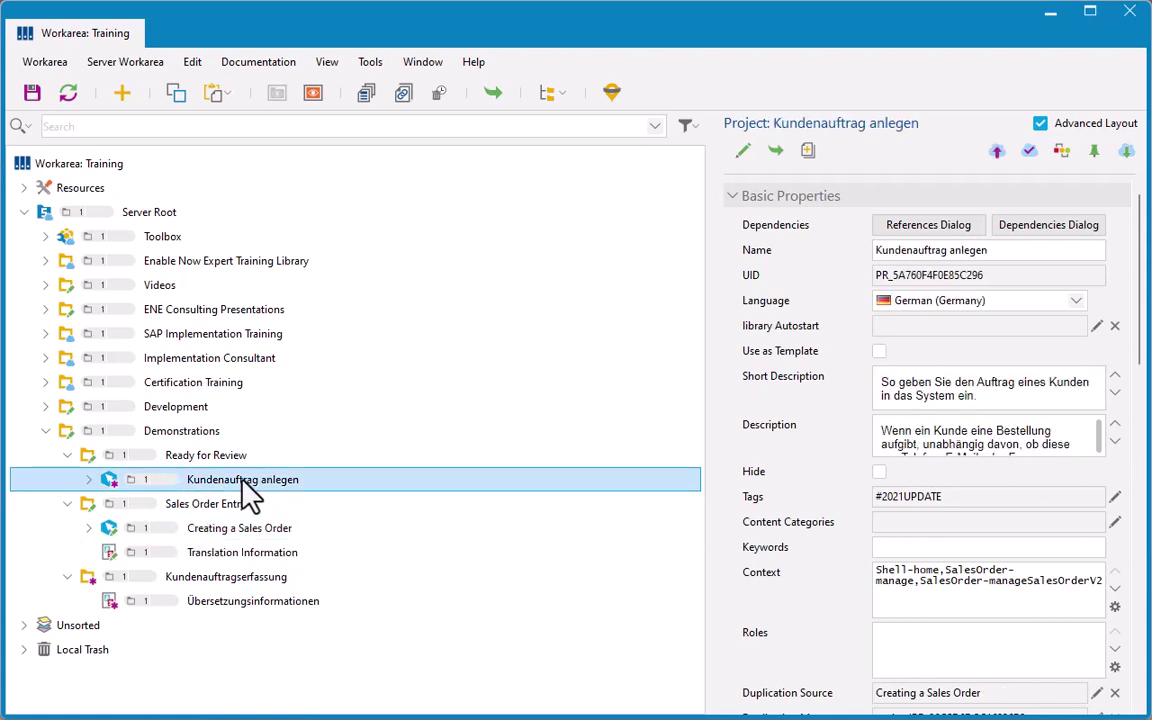
Step: Open Kundenauftrag anlegen in the editor and edit the tile-click step's Kundenaufträge verwalten object name
double_click(242, 482)
scroll(118, 497, down, 2)
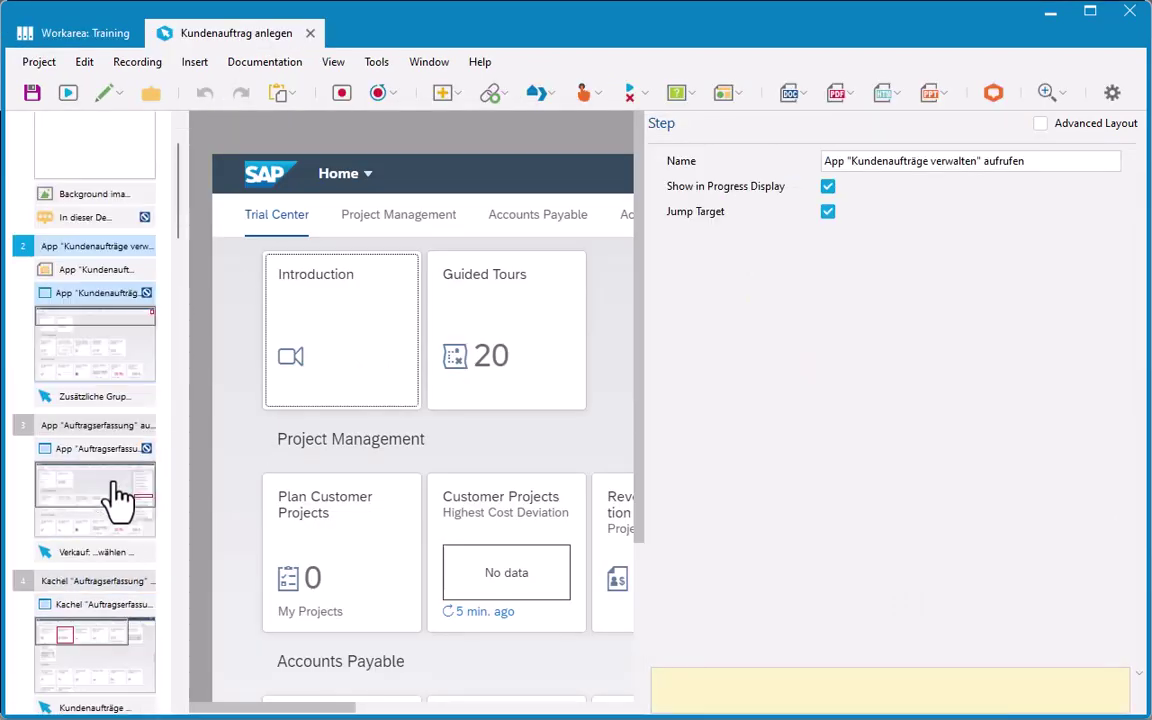
scroll(118, 497, down, 2)
click(106, 600)
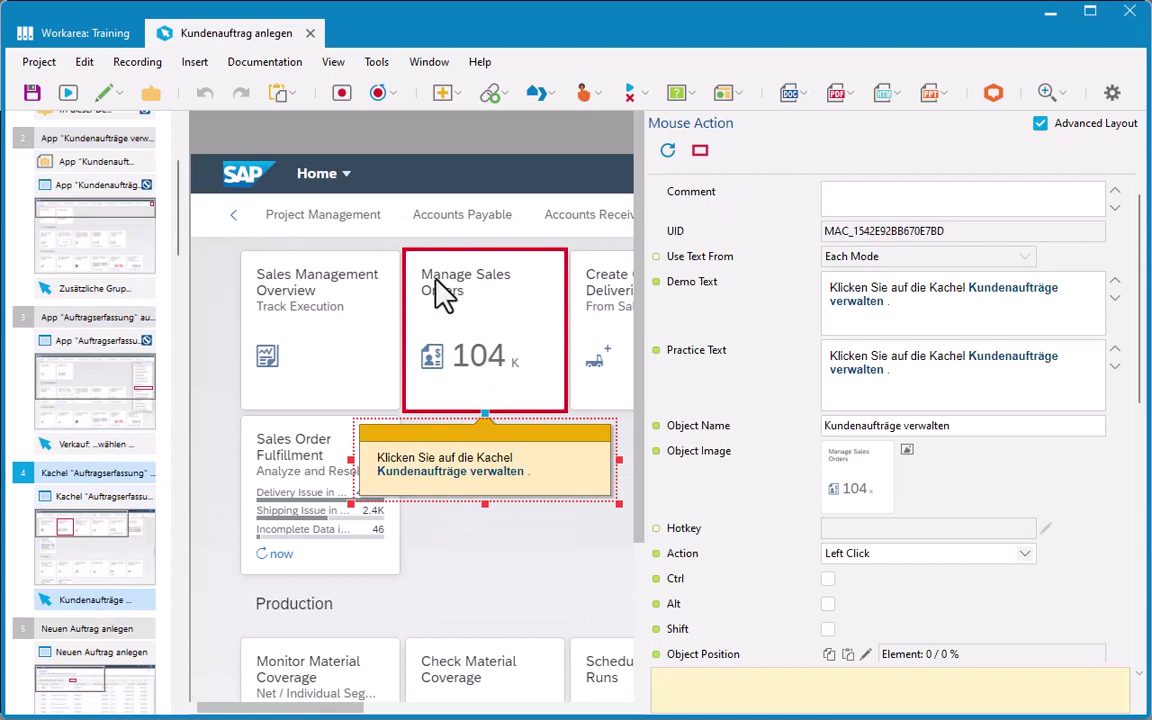
click(688, 430)
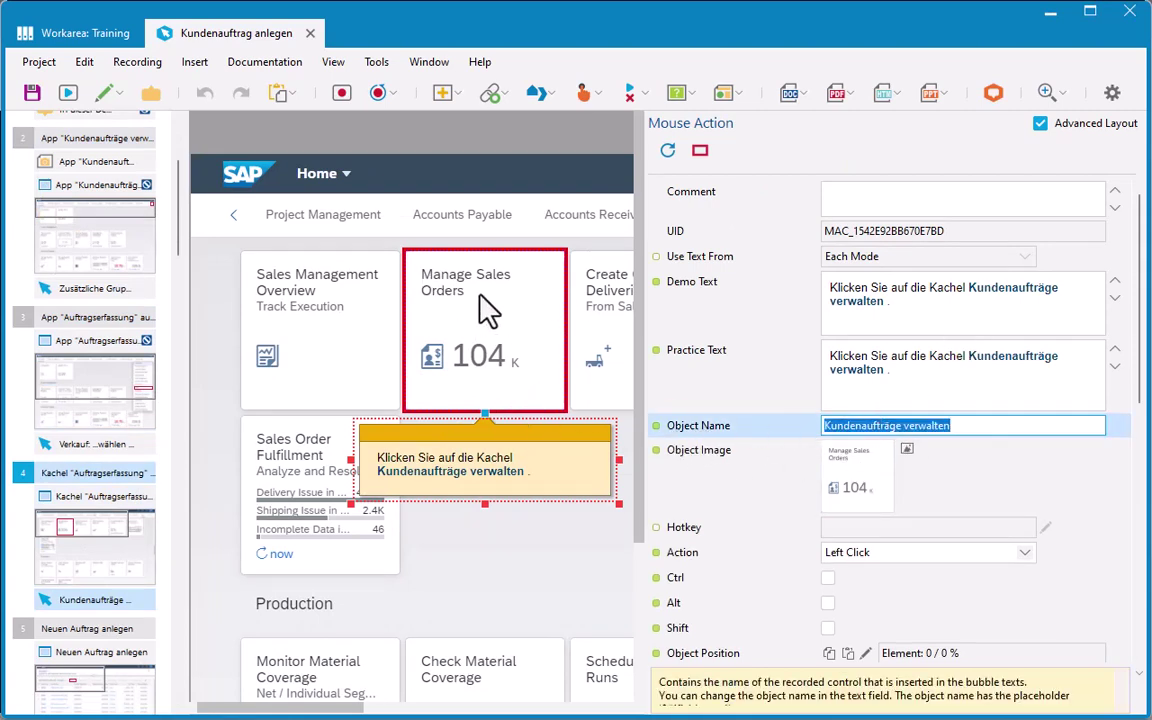
click(965, 427)
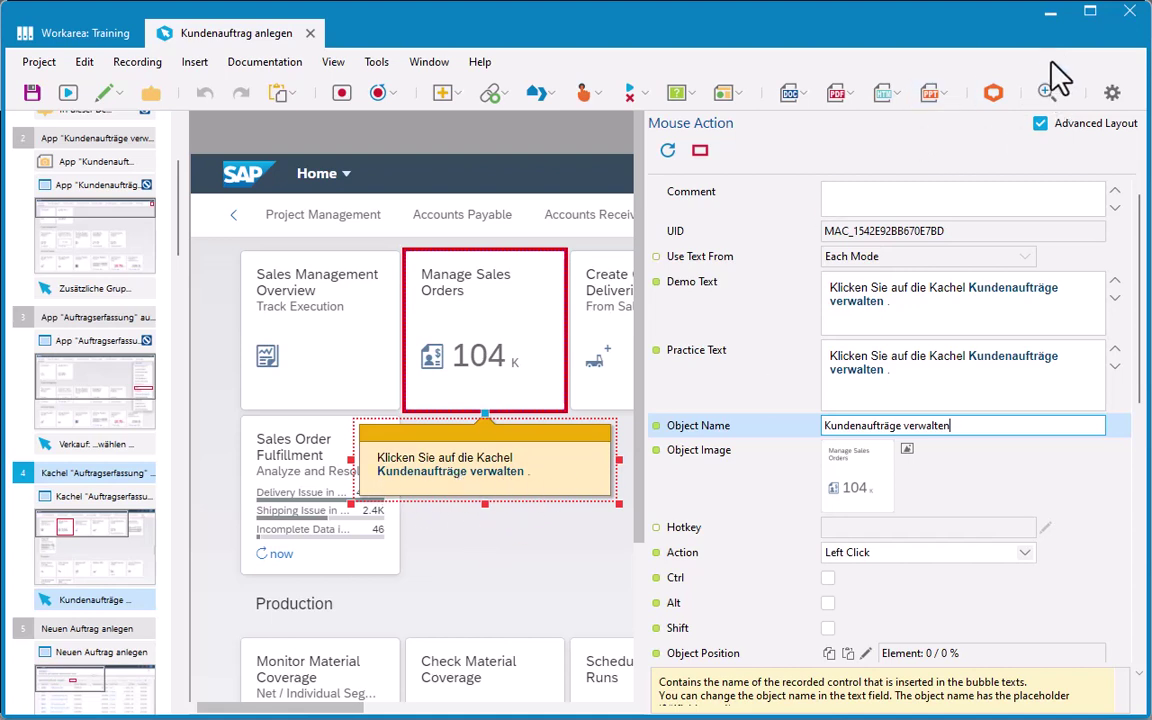
Step: Minimize Enable Now and look over the Fiori Launchpad home page
click(1050, 15)
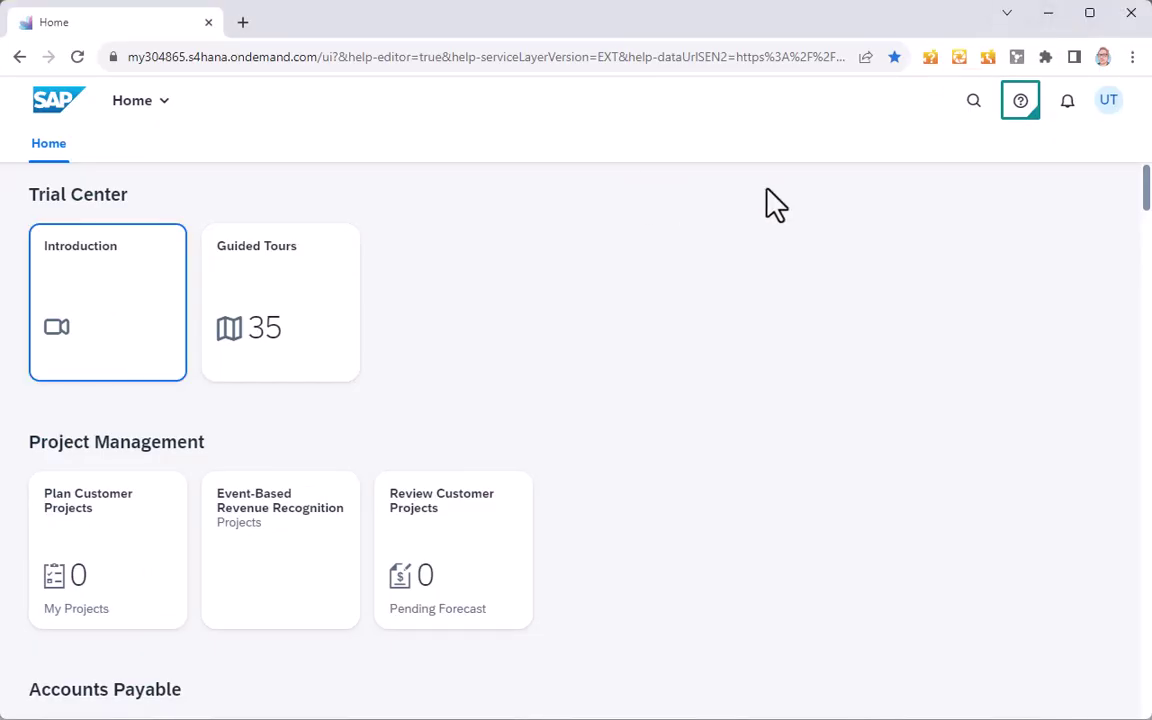
scroll(532, 352, down, 5)
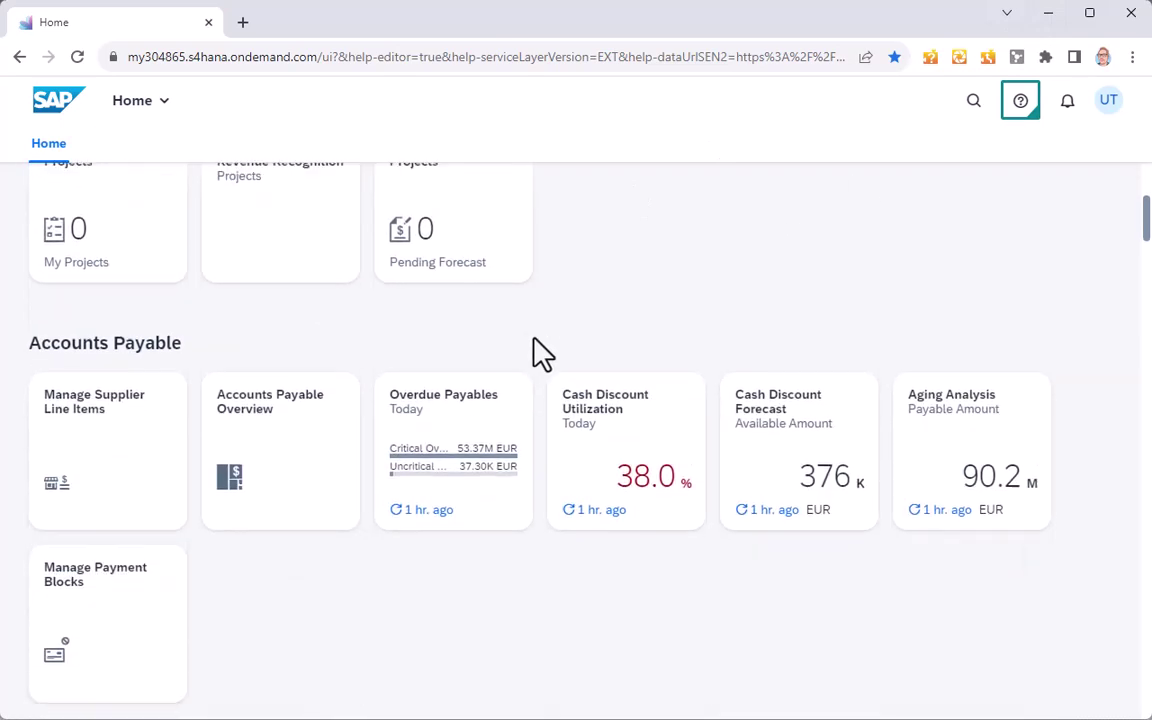
scroll(540, 352, down, 12)
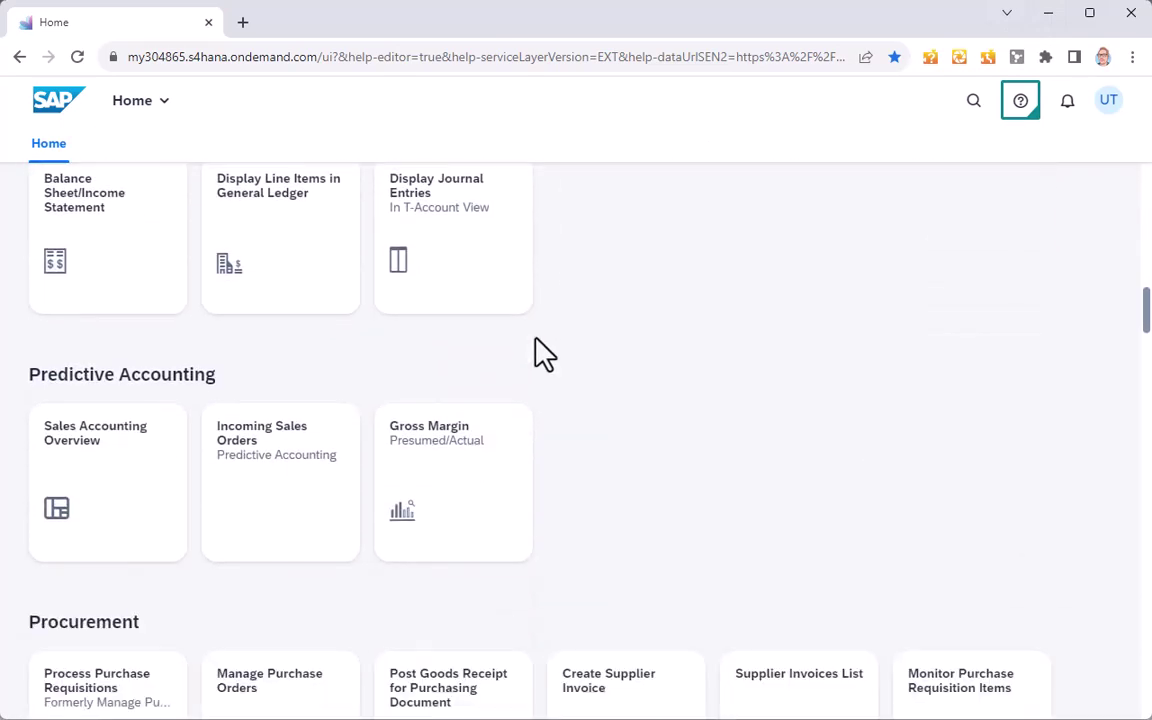
scroll(545, 352, down, 2)
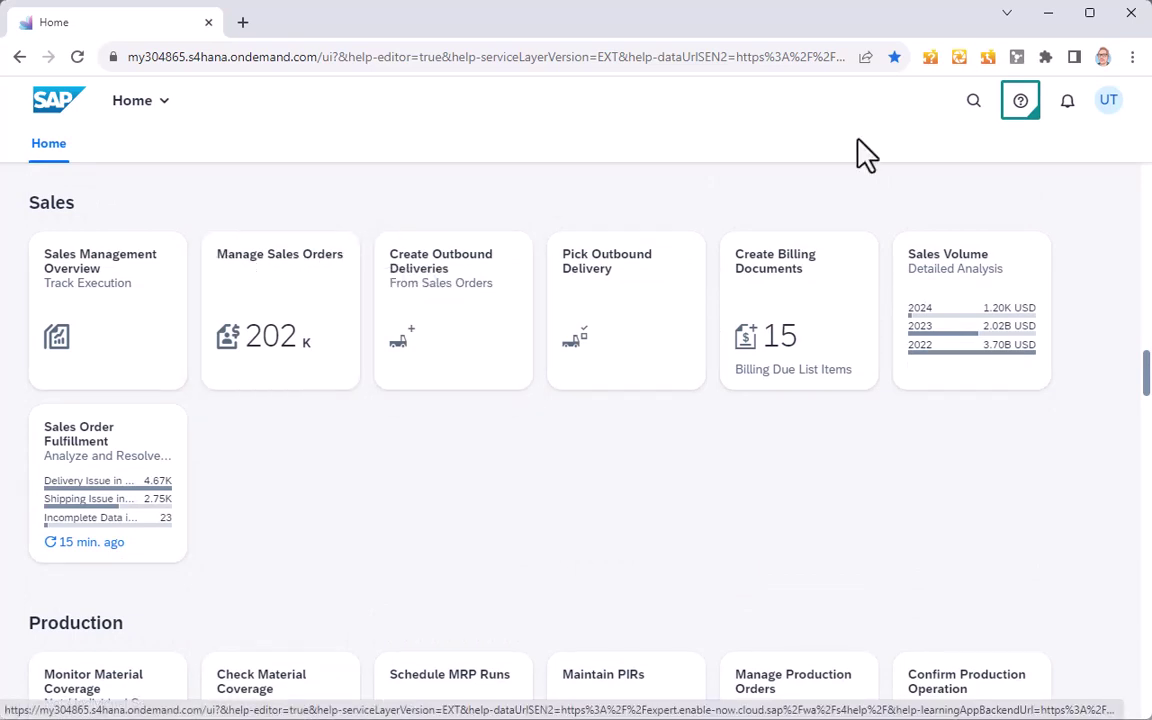
Step: Set the Fiori interface language to German under Settings > Language & Region and save
click(1108, 102)
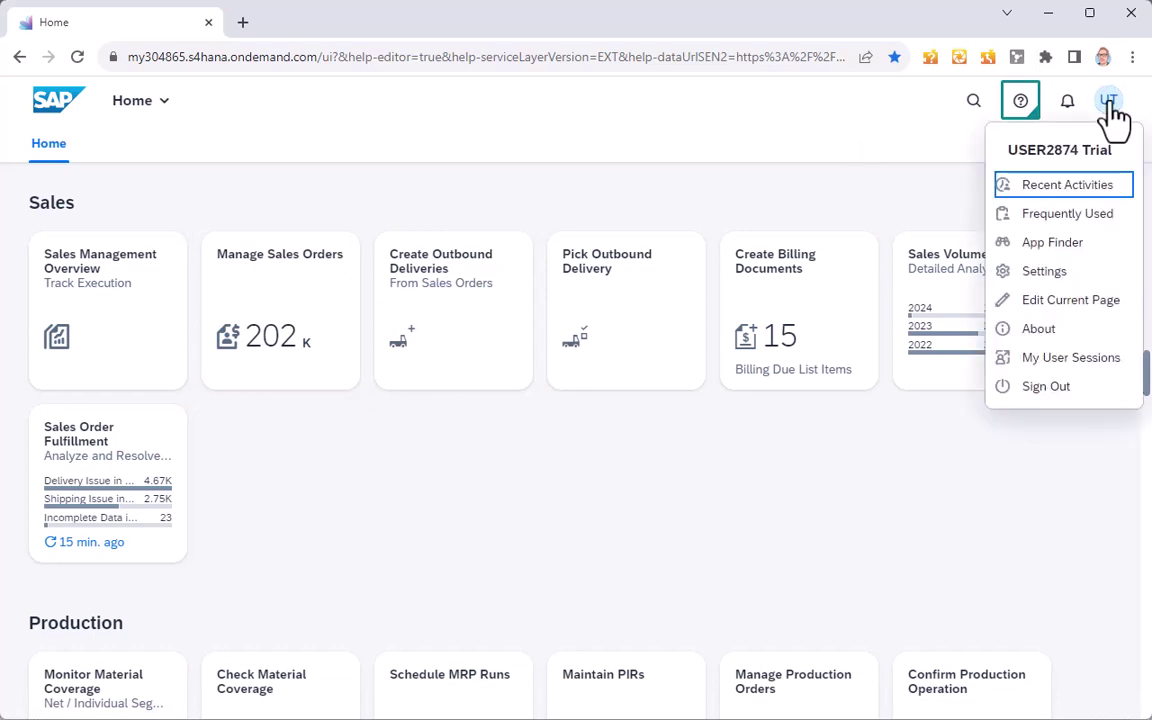
click(1063, 278)
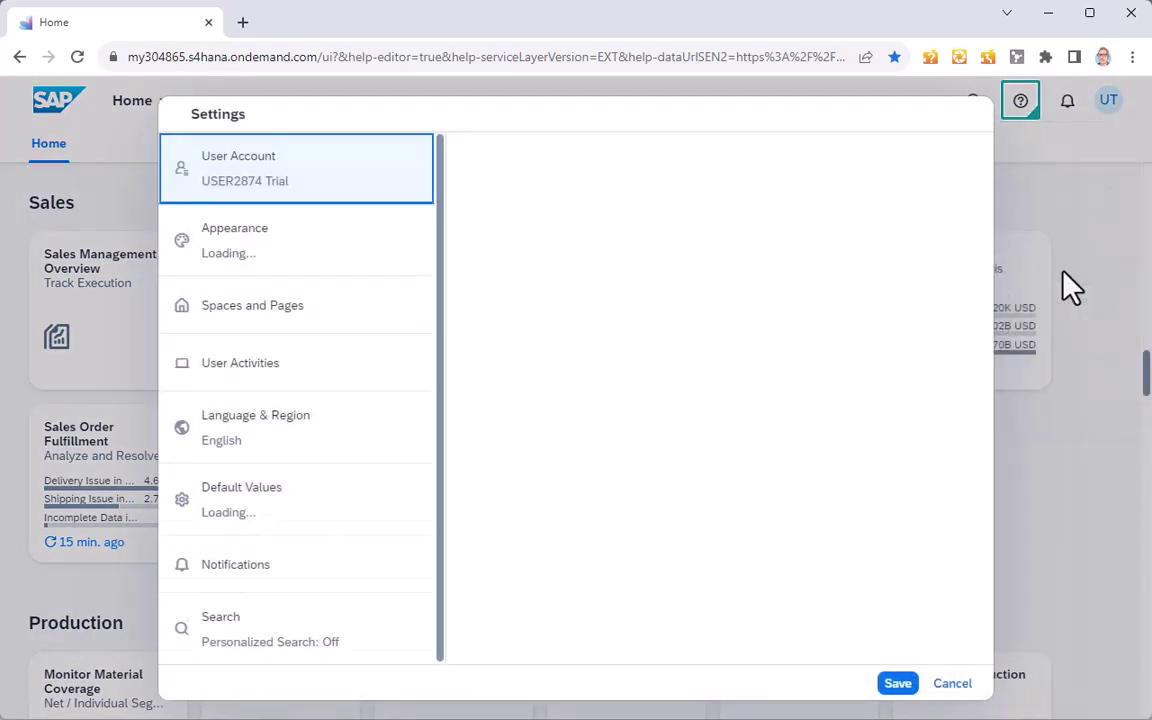
click(268, 452)
click(728, 262)
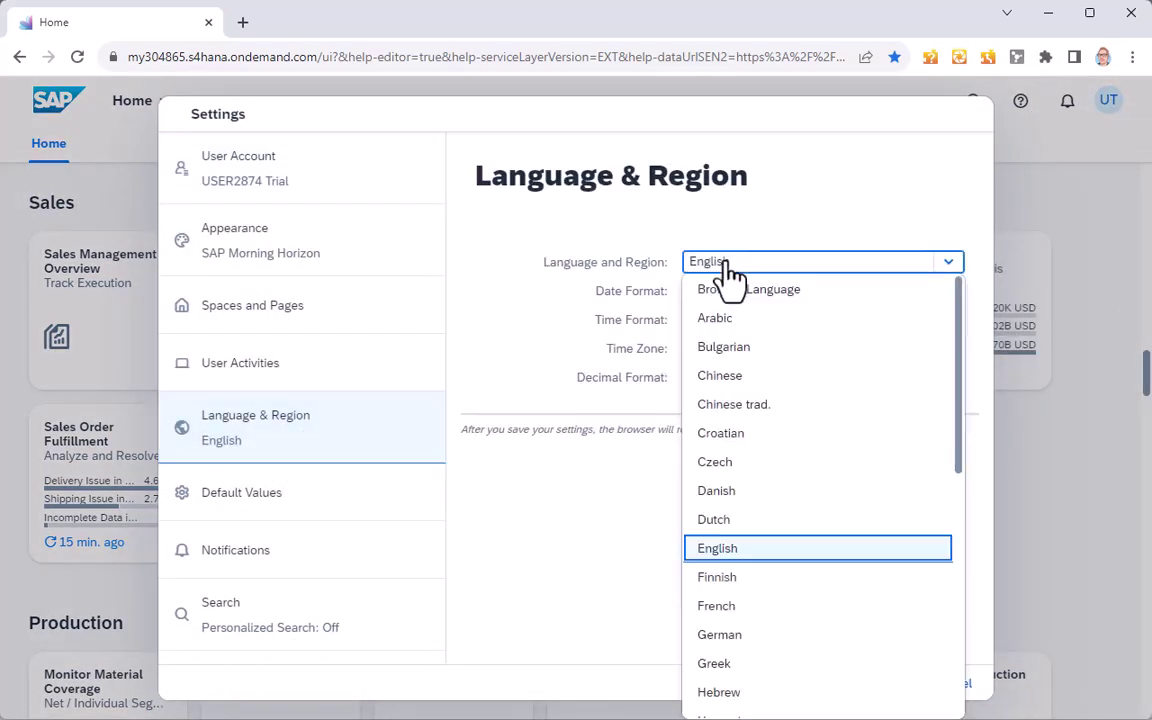
click(732, 637)
click(897, 684)
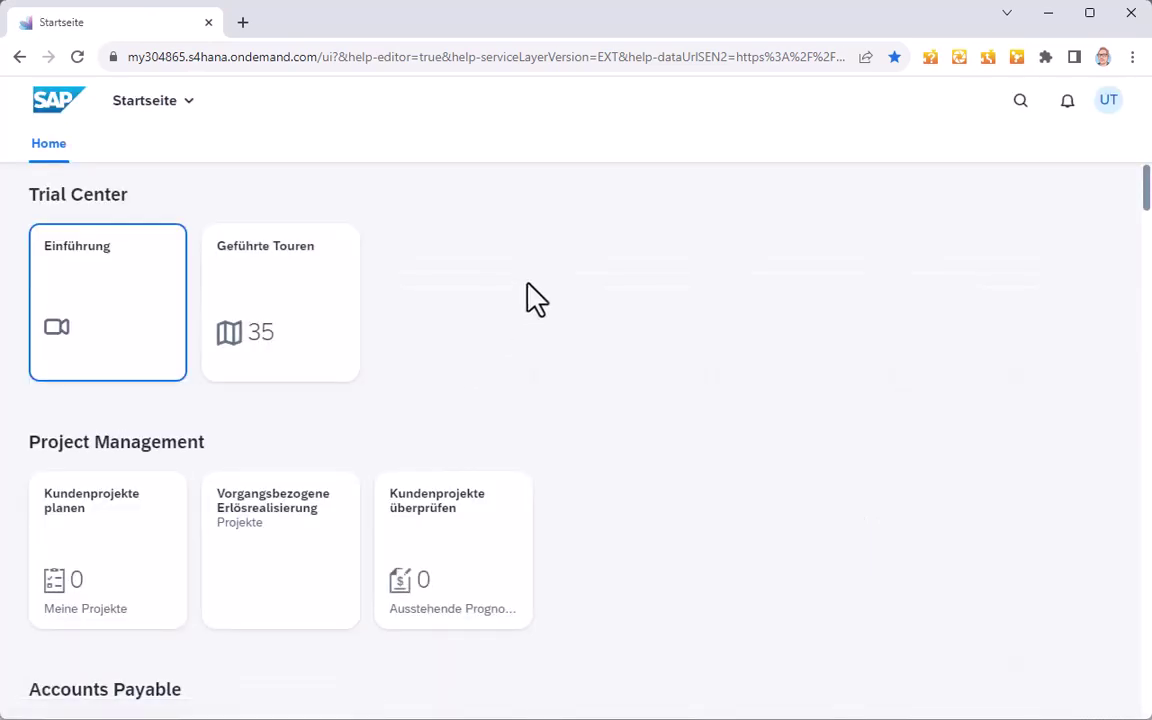
Step: Scroll the German Fiori start page to the Sales group to check the Kundenaufträge verwalten tile
scroll(527, 295, down, 10)
scroll(535, 317, down, 15)
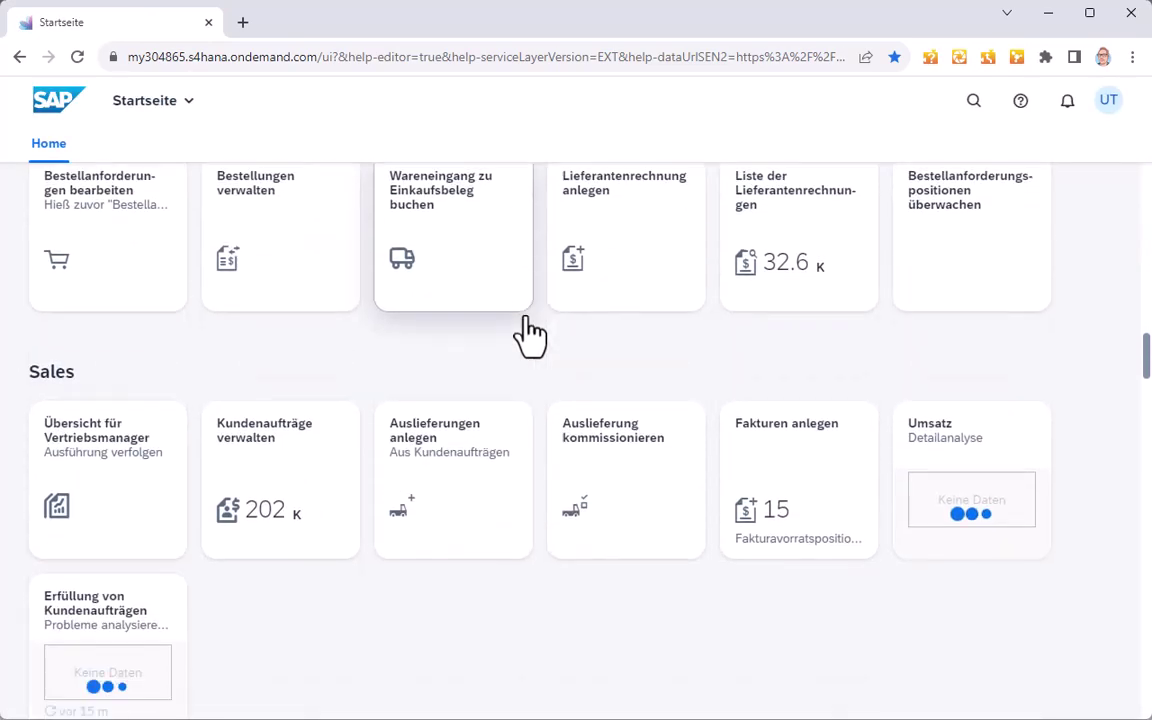
scroll(522, 347, up, 1)
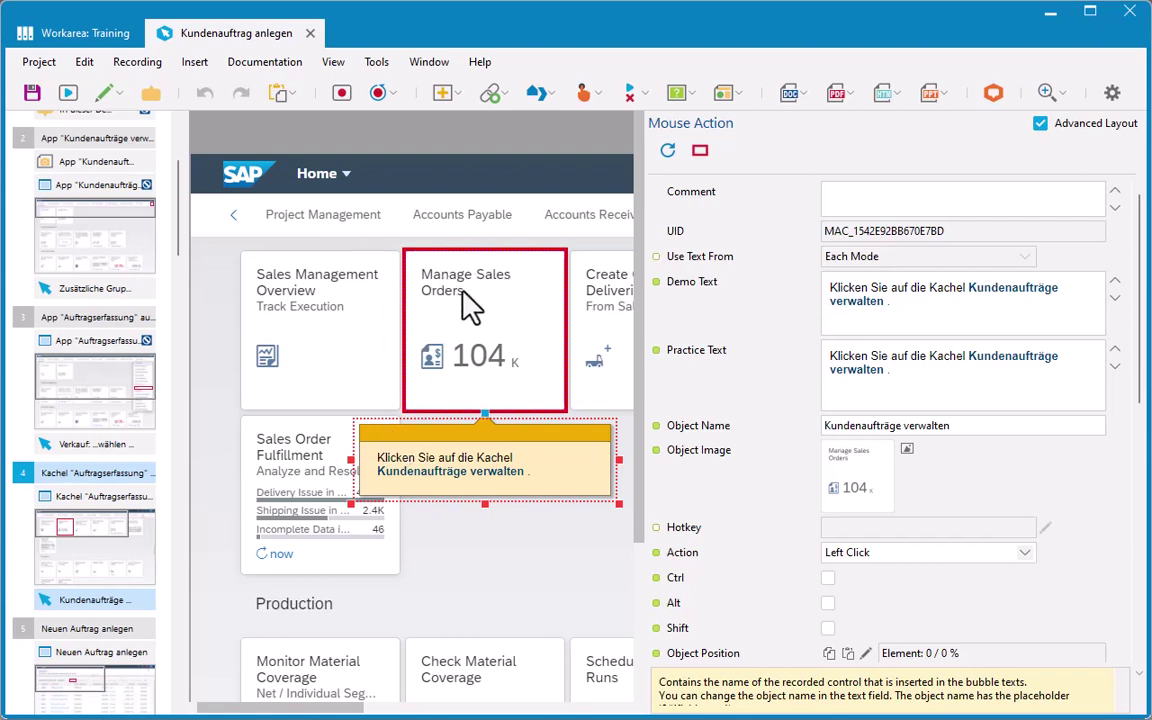
Step: Select the Kachel "Auftragserfassung" auswählen screen step and copy its recorded screenshot image
click(396, 94)
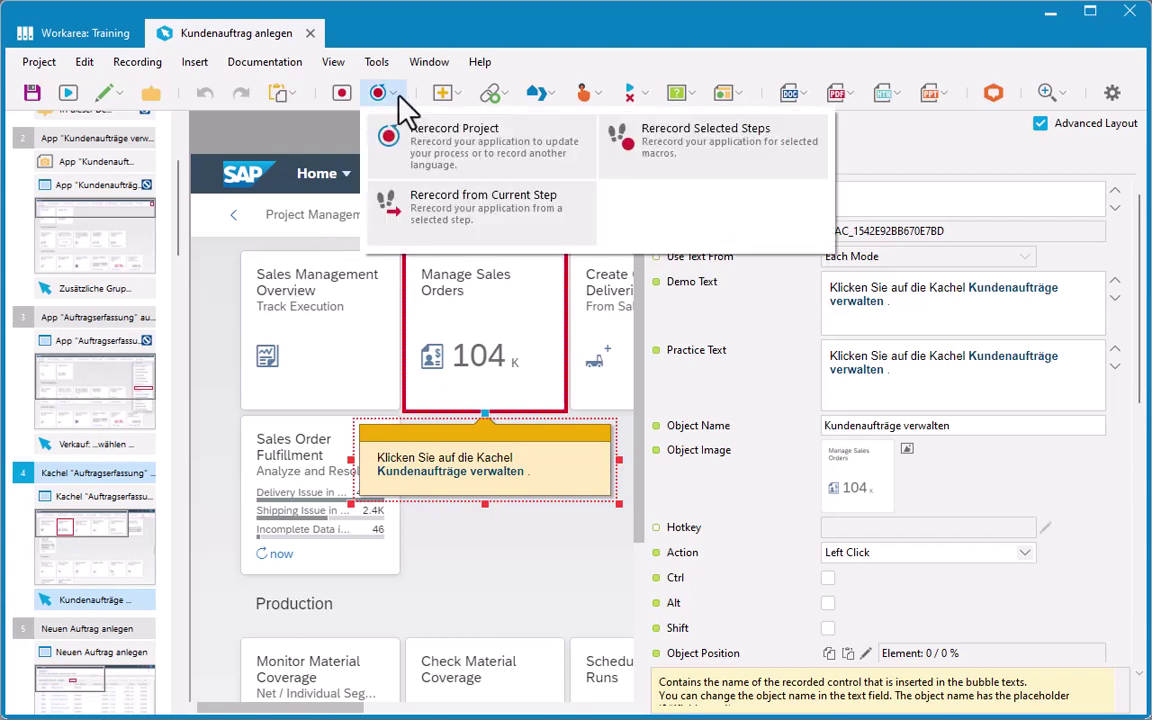
click(397, 96)
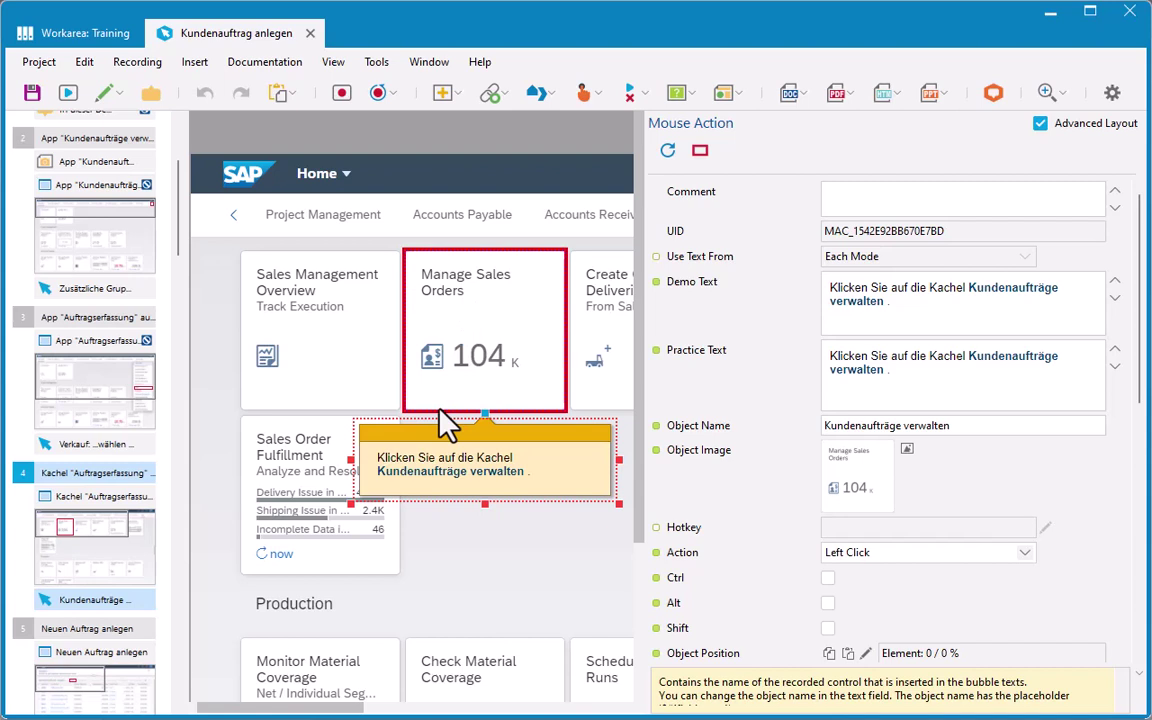
click(85, 550)
right_click(887, 300)
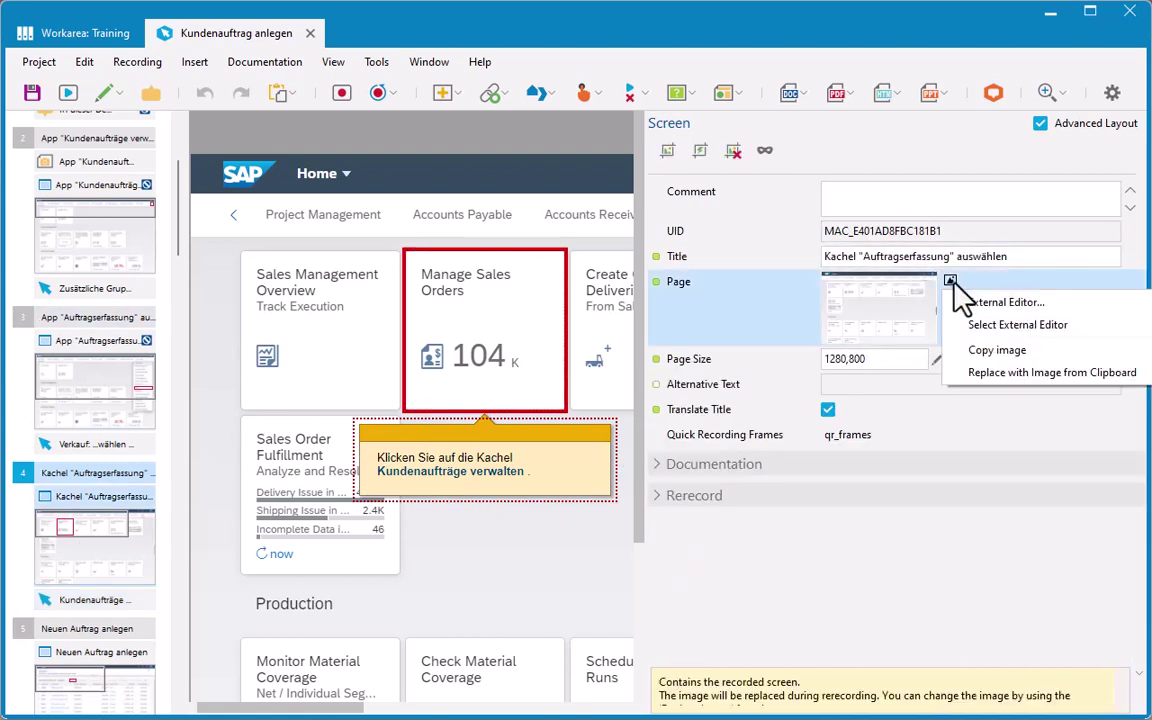
click(1010, 350)
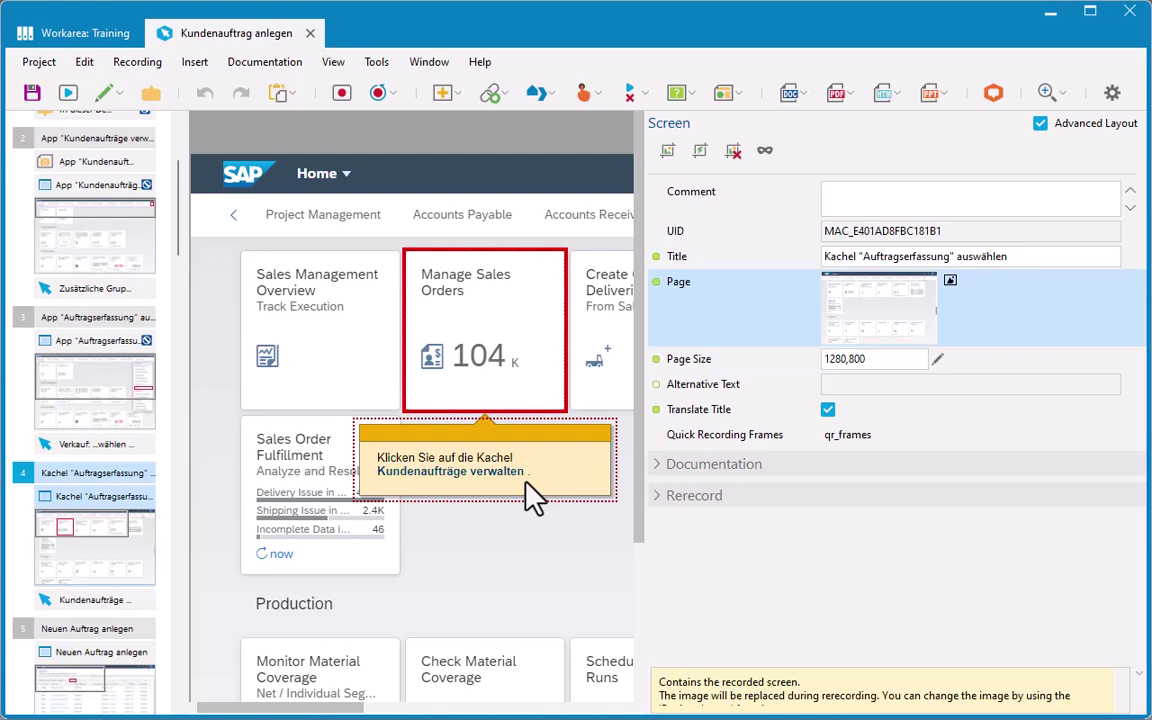
Step: Close the Kundenauftrag anlegen project and inspect the Translation Information text unit's Document Type
click(310, 33)
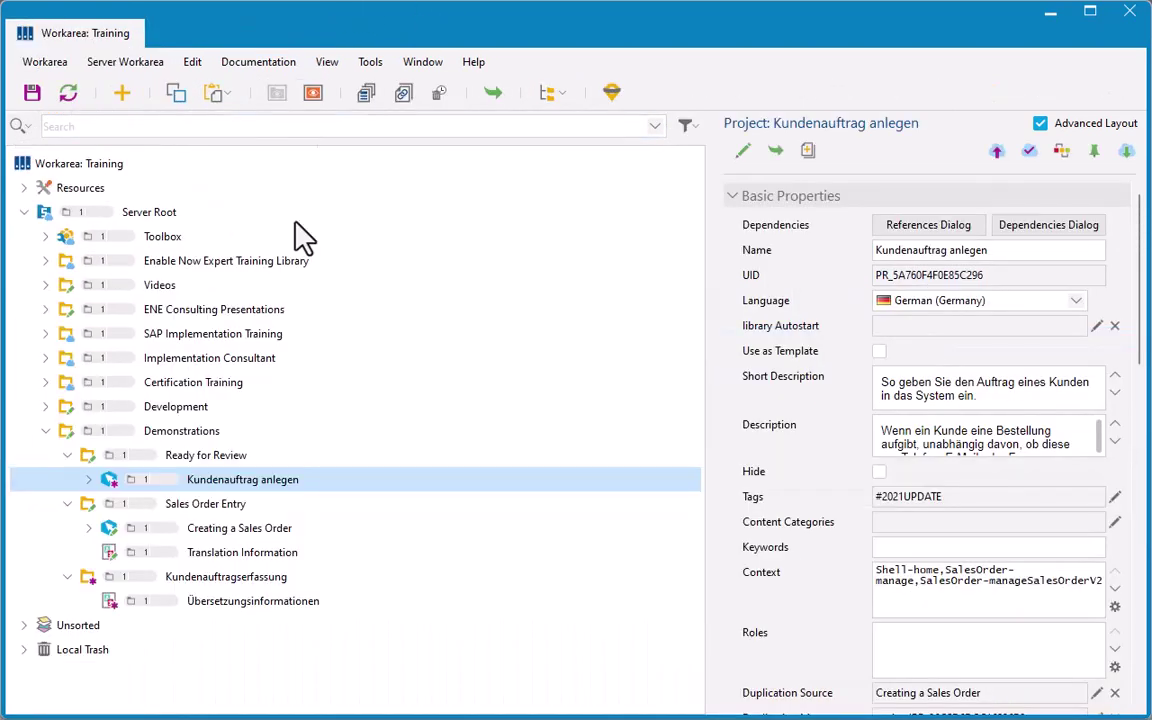
click(180, 553)
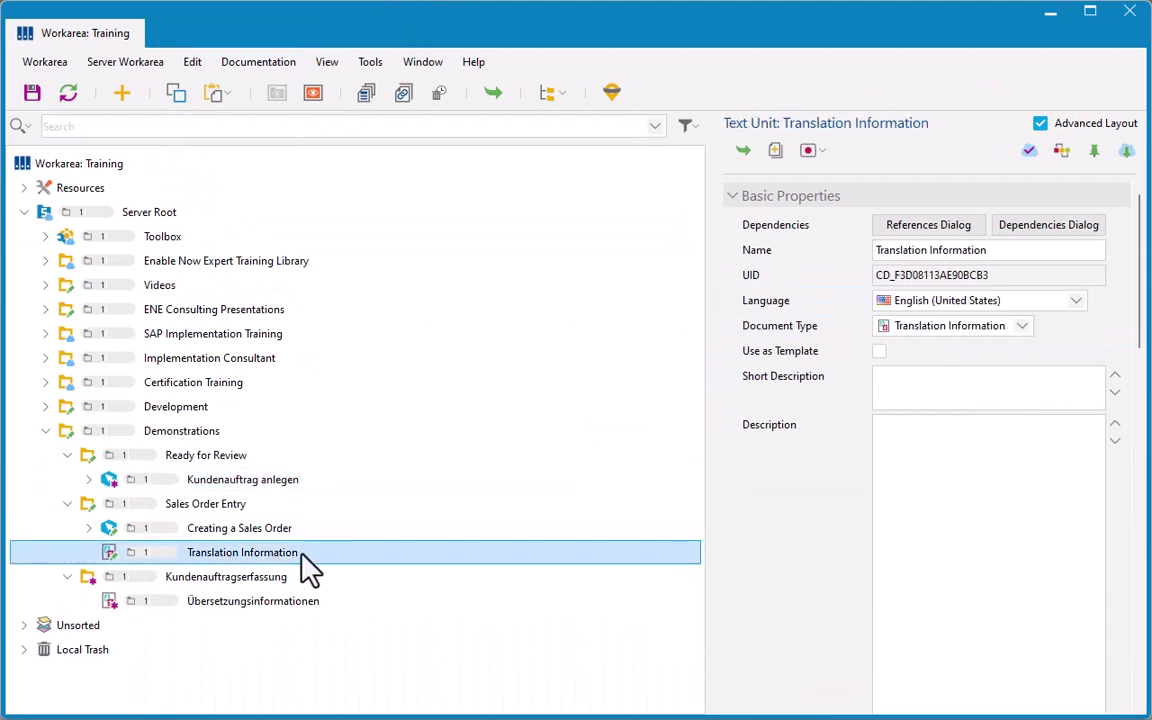
click(868, 334)
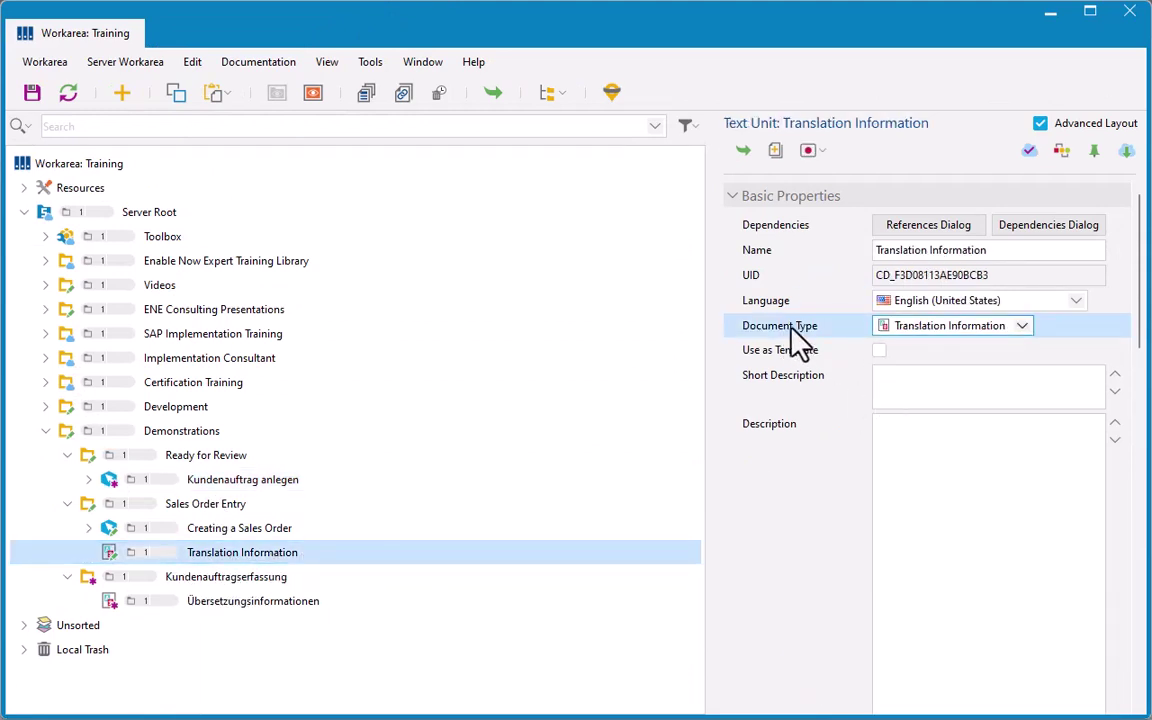